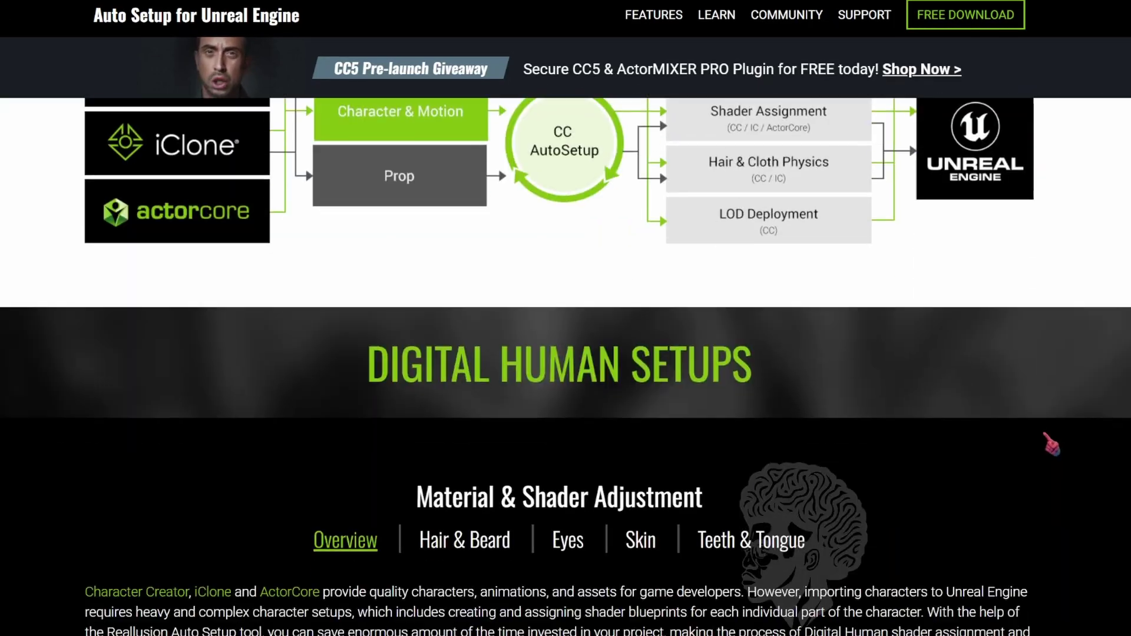
scroll(1051, 446, "down", 20)
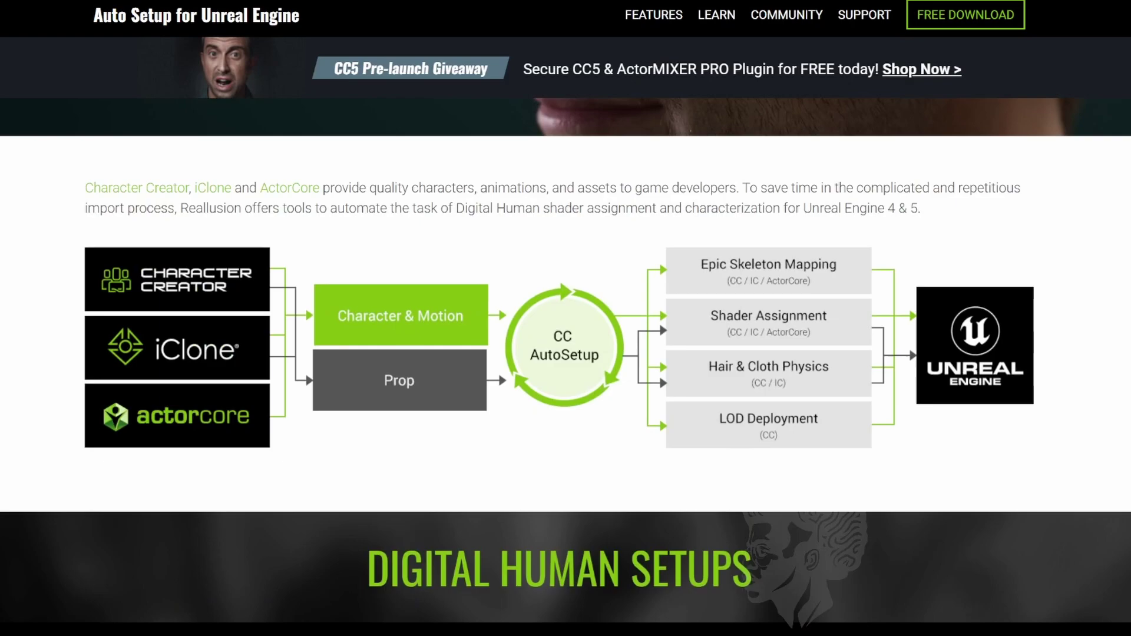
Turn on Activate Editor in the character's Modify > Appearance > Skin settings
scroll(578, 489, "up", 7)
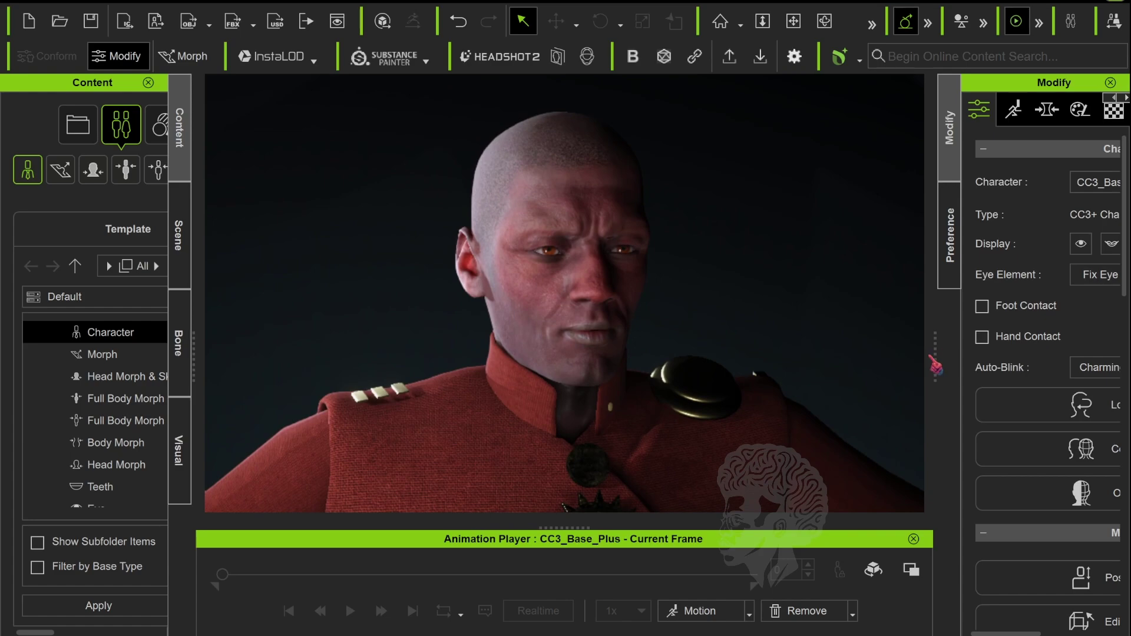
left_click_drag(934, 352, 688, 366)
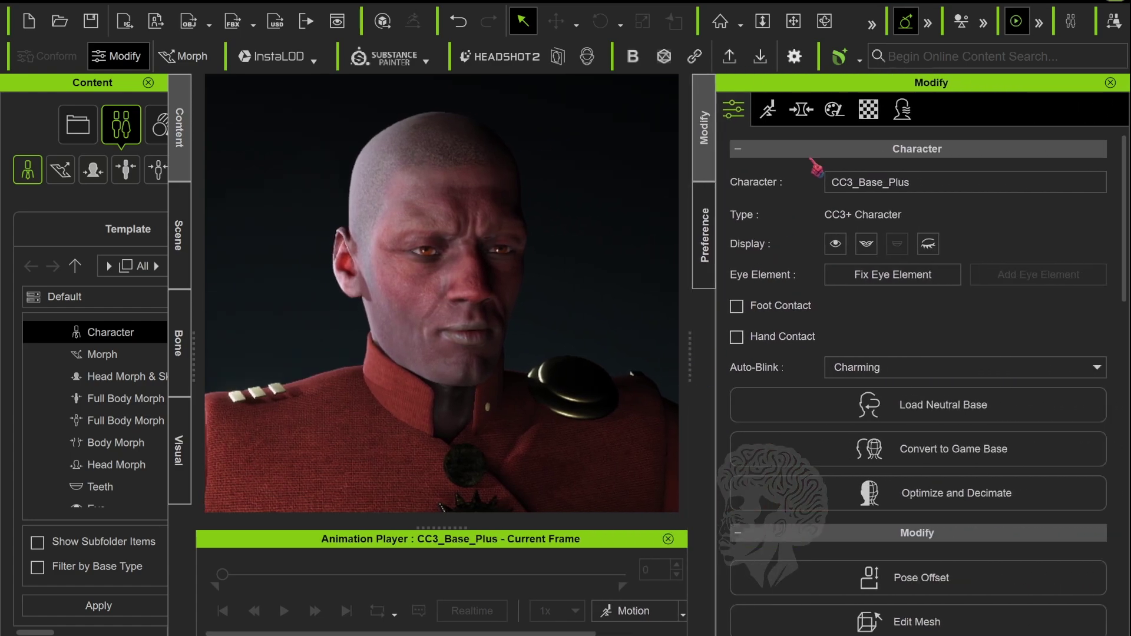
left_click(834, 111)
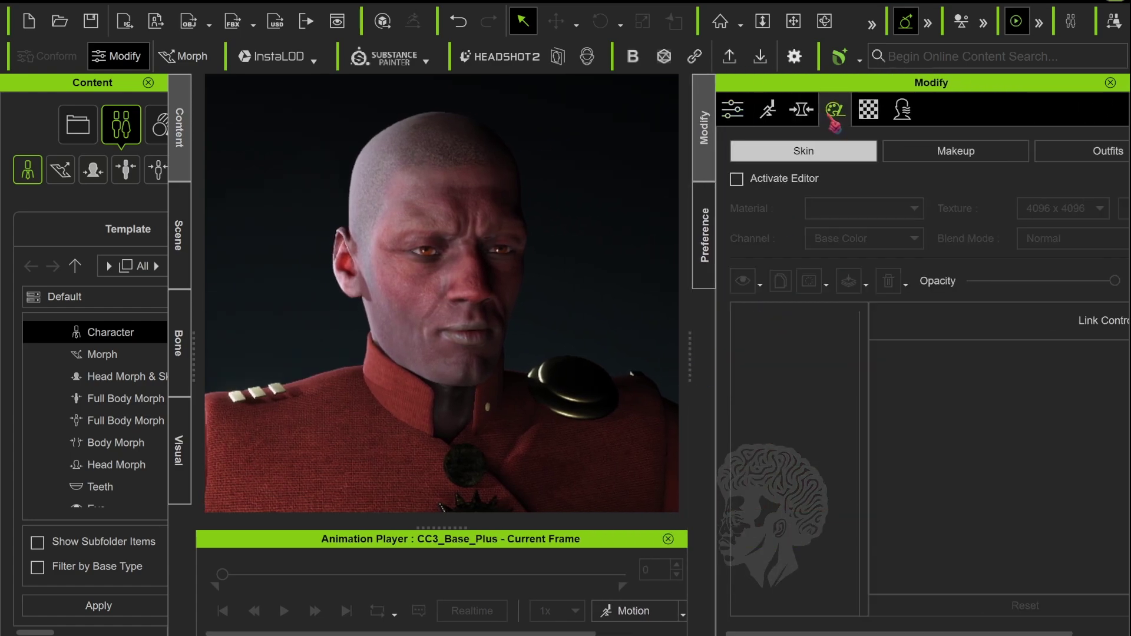
left_click(737, 178)
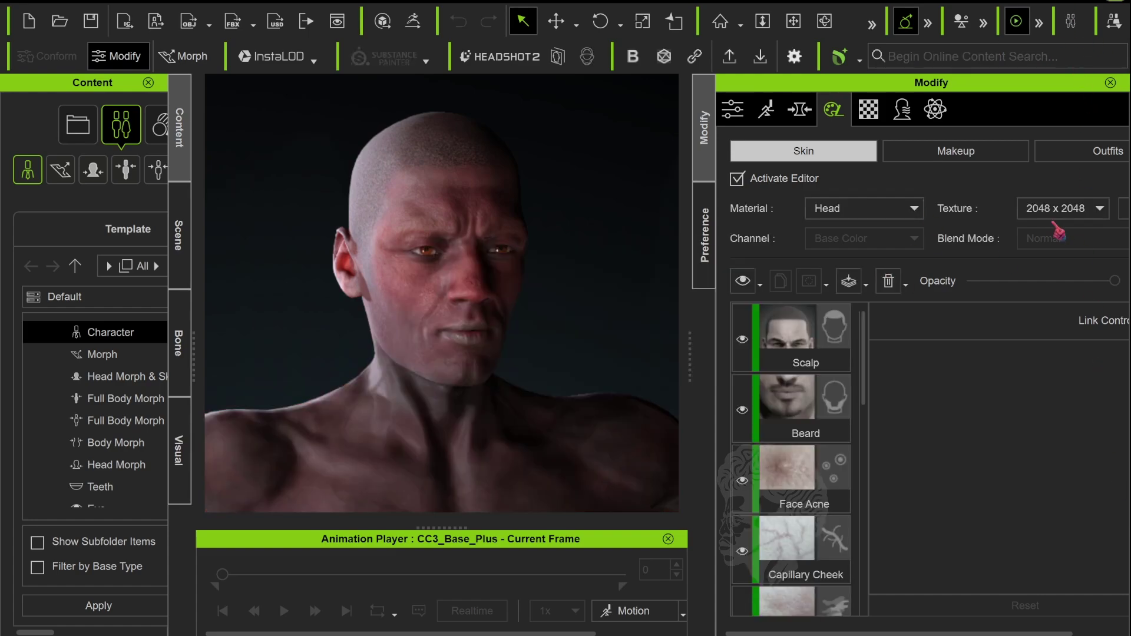
Set skin Texture to 4096 x 4096, update, and bake by turning off Activate Editor
left_click_drag(689, 356, 585, 361)
left_click(1026, 209)
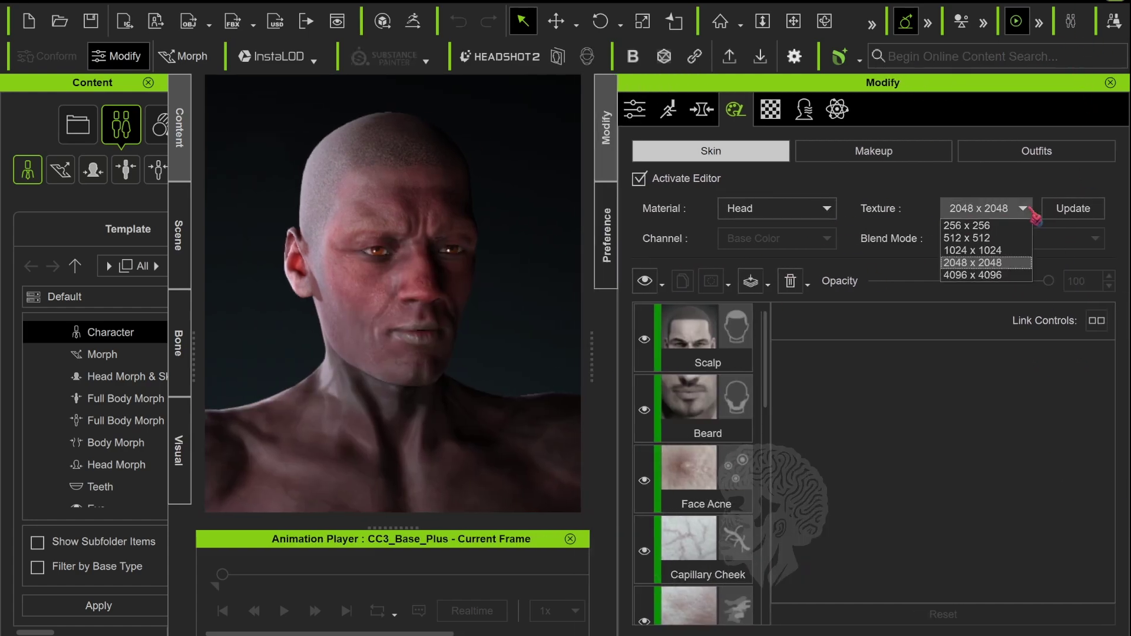
left_click(978, 275)
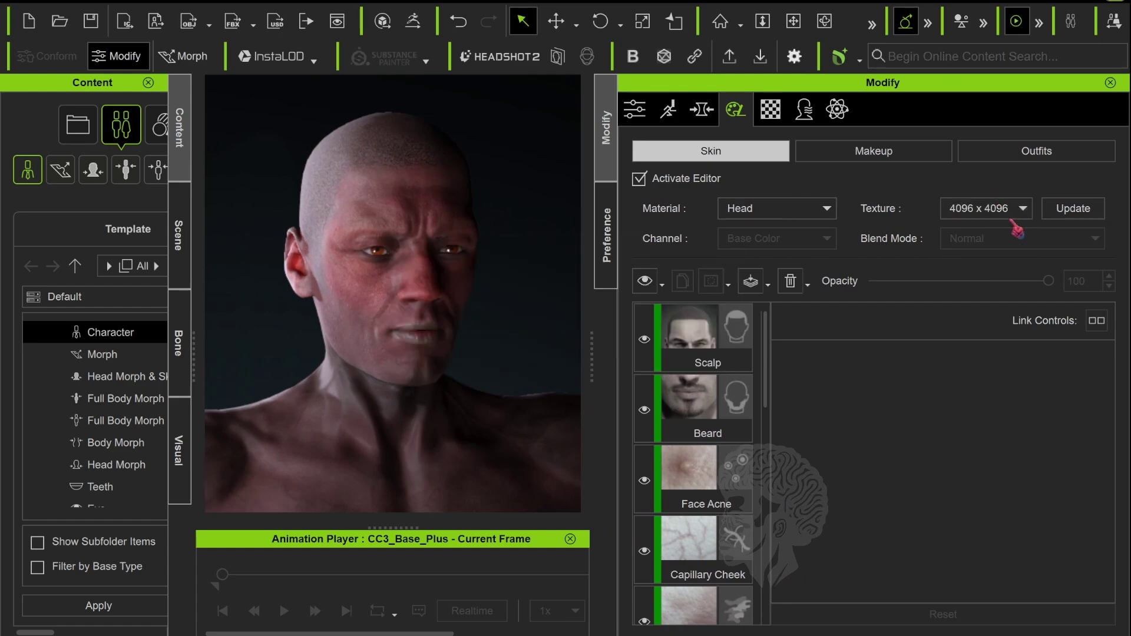
left_click(1054, 217)
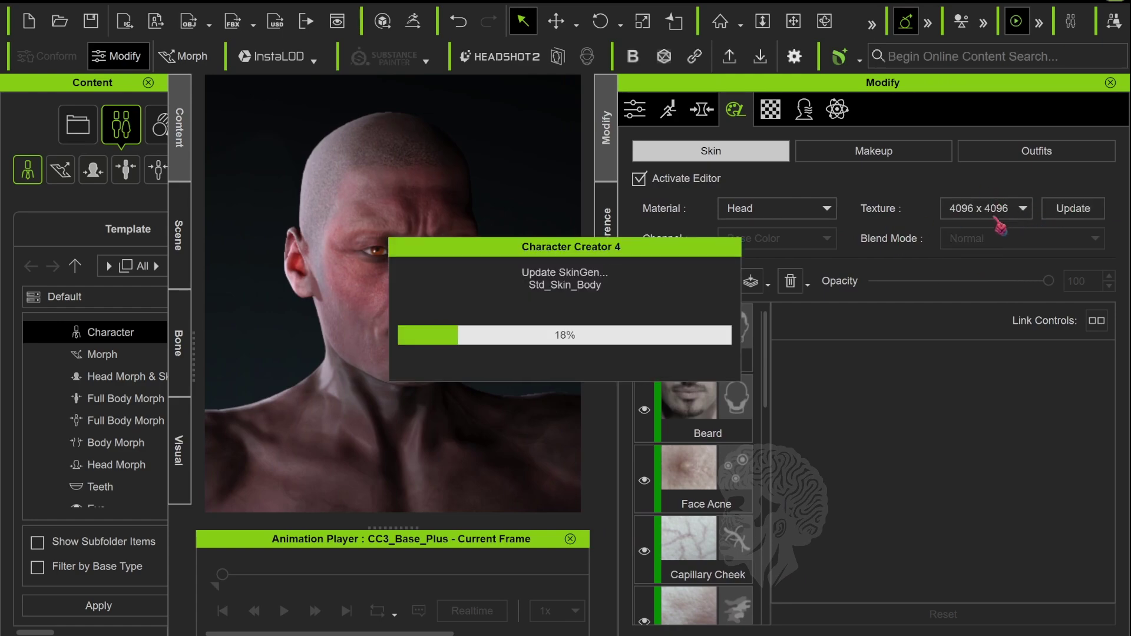
left_click(641, 180)
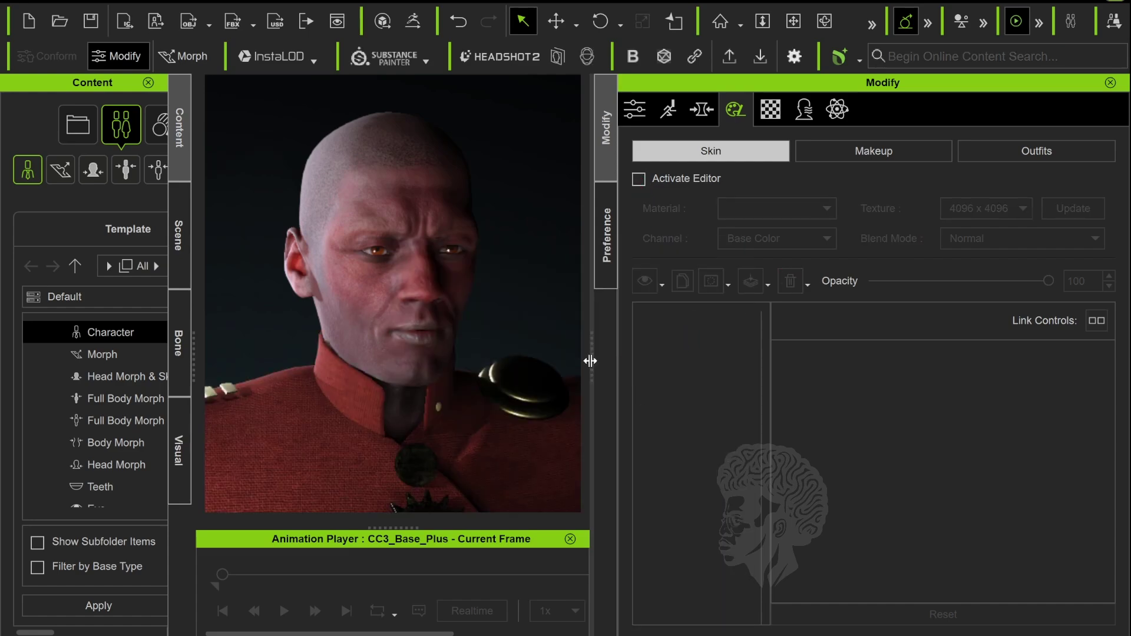
left_click_drag(588, 359, 873, 358)
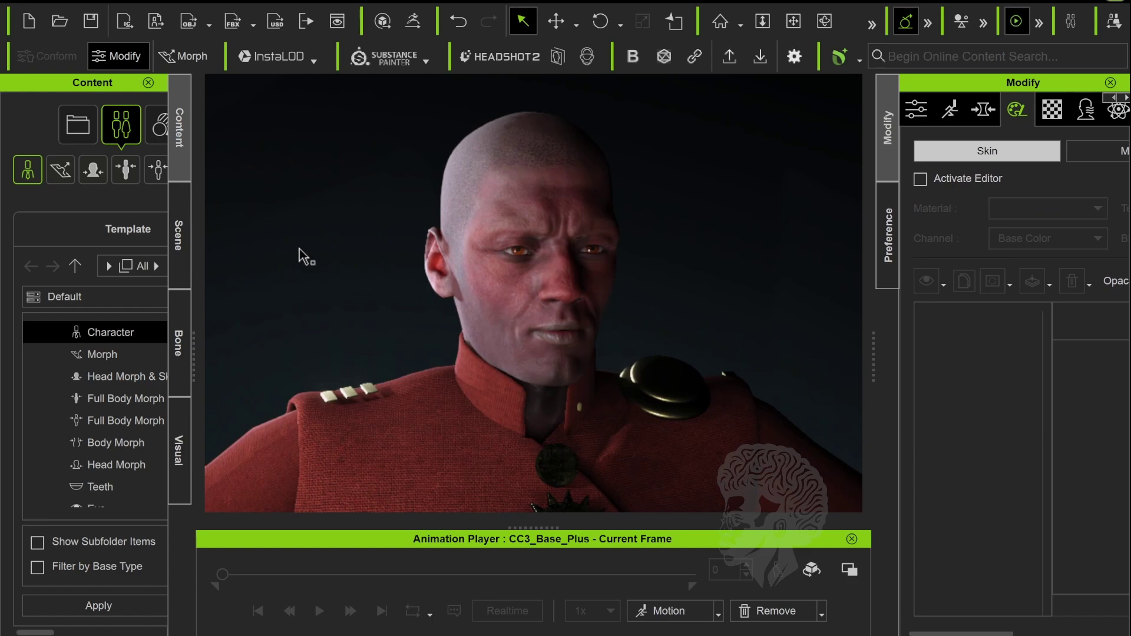
right_click_drag(580, 295, 533, 285)
Export the head with target Mesh to MetaHuman_Male and High baked texture size
left_click(15, 5)
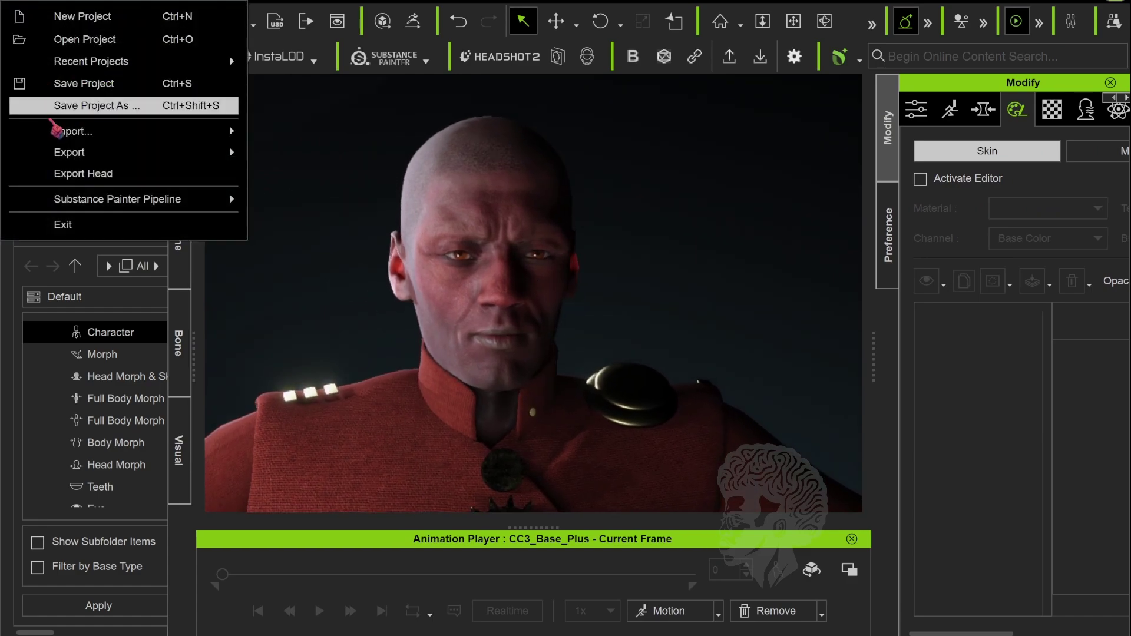
mouse_move(198, 154)
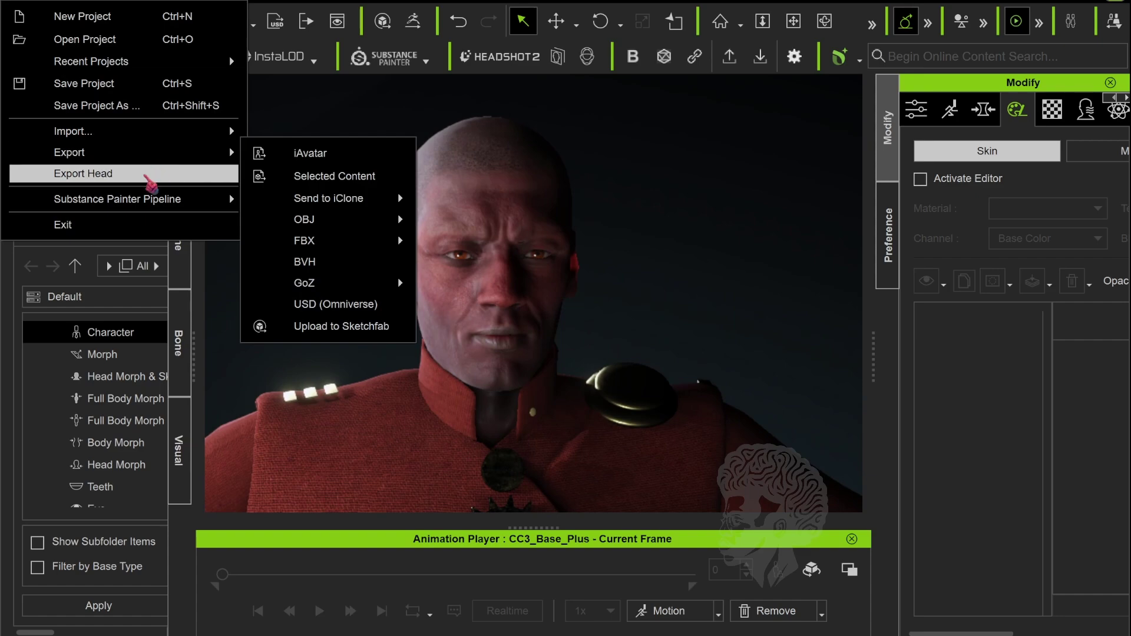
left_click(150, 176)
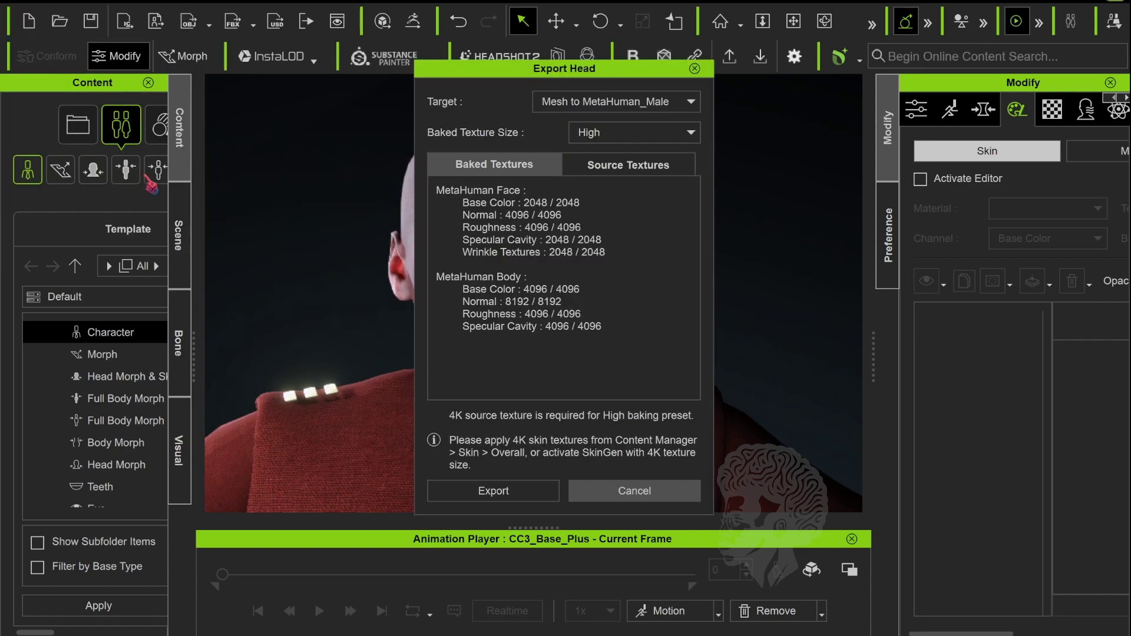
left_click(608, 106)
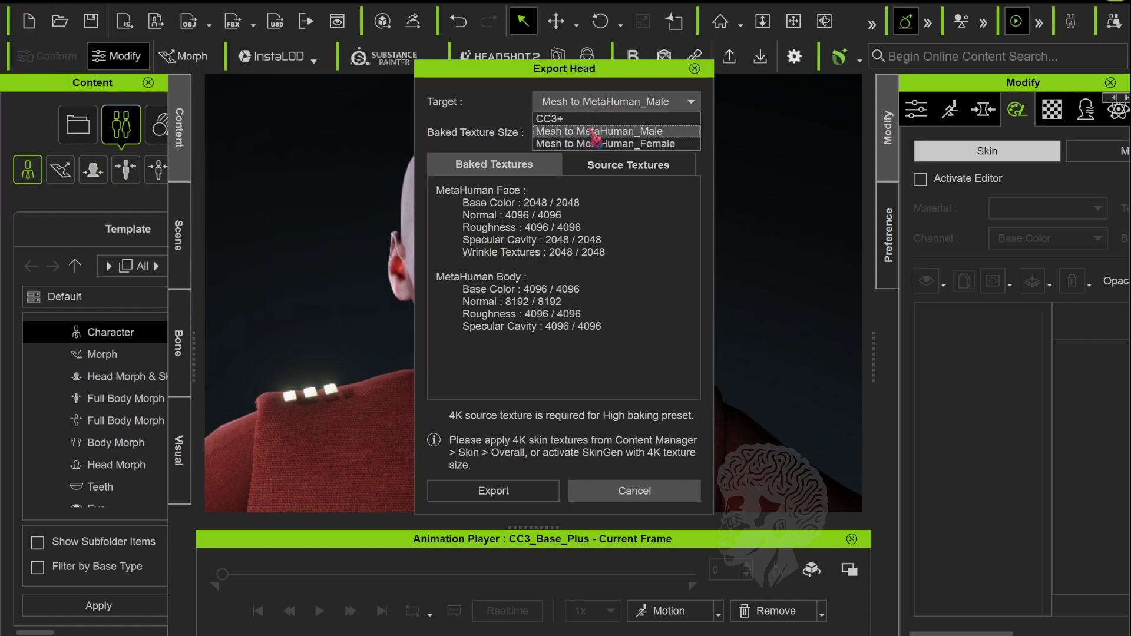
left_click(592, 132)
left_click(589, 133)
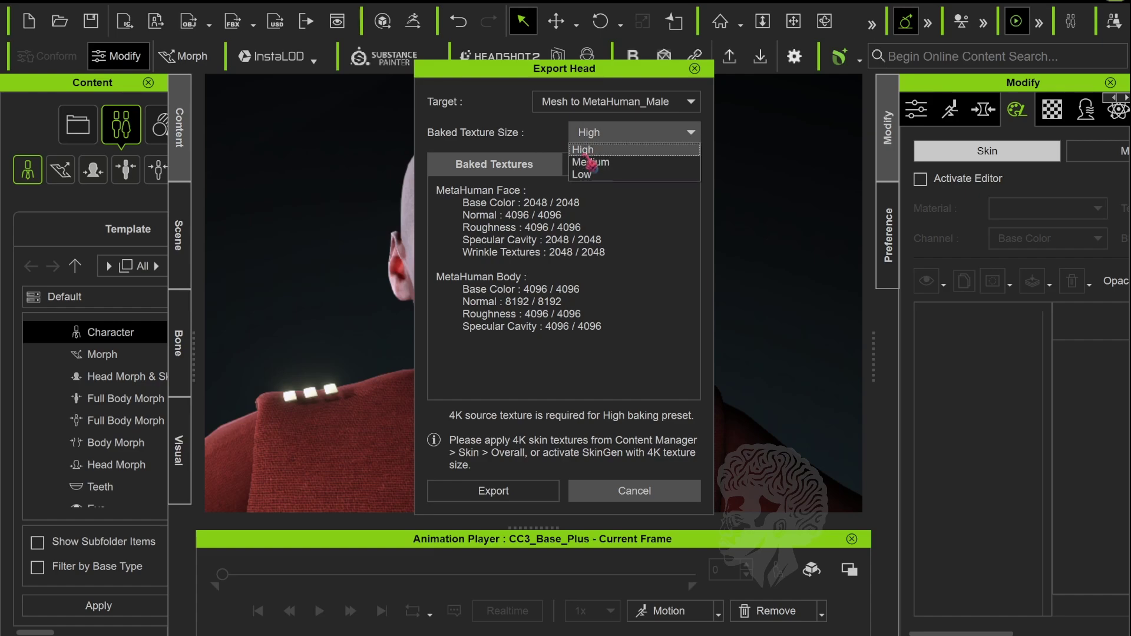
left_click(588, 152)
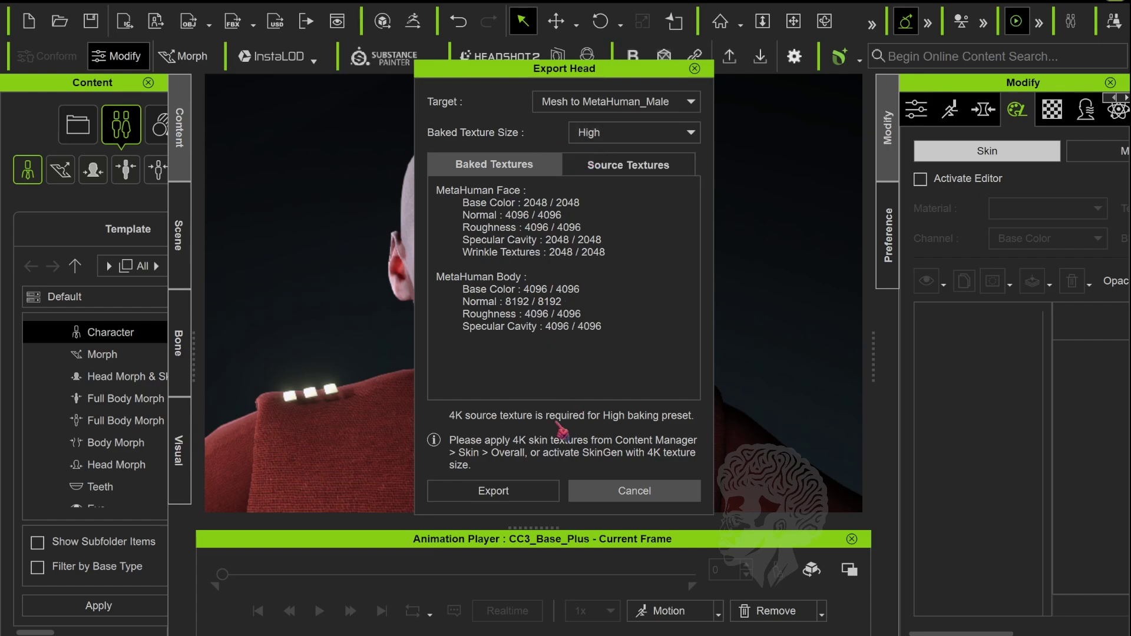
left_click(490, 492)
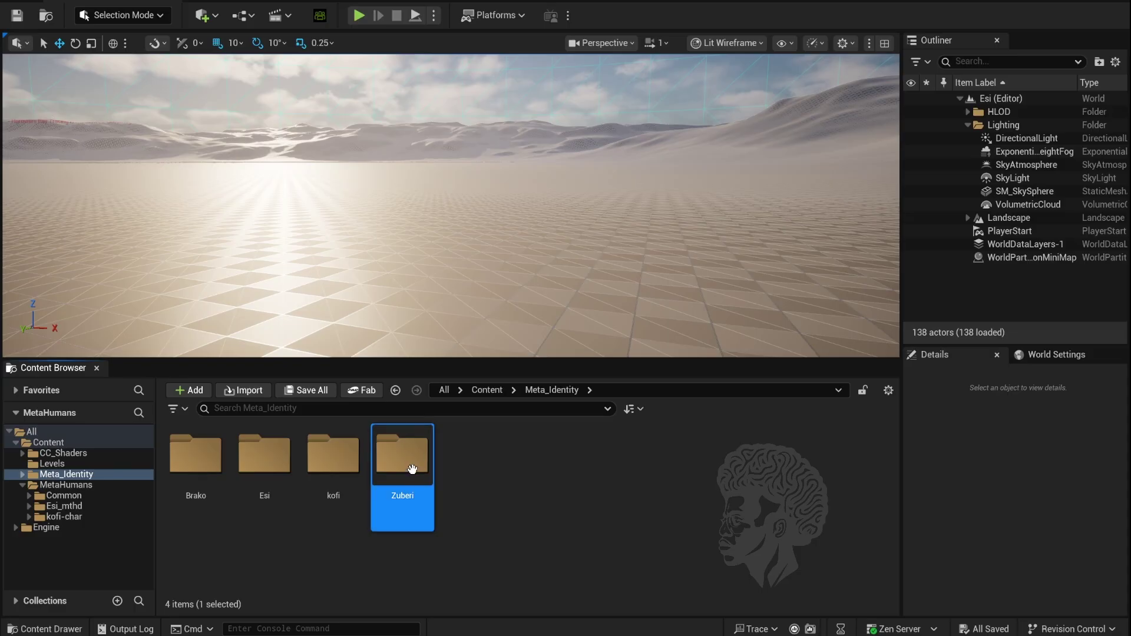
Import ZuberiHead.fbx into the Zuberi folder using Import All
double_click(408, 468)
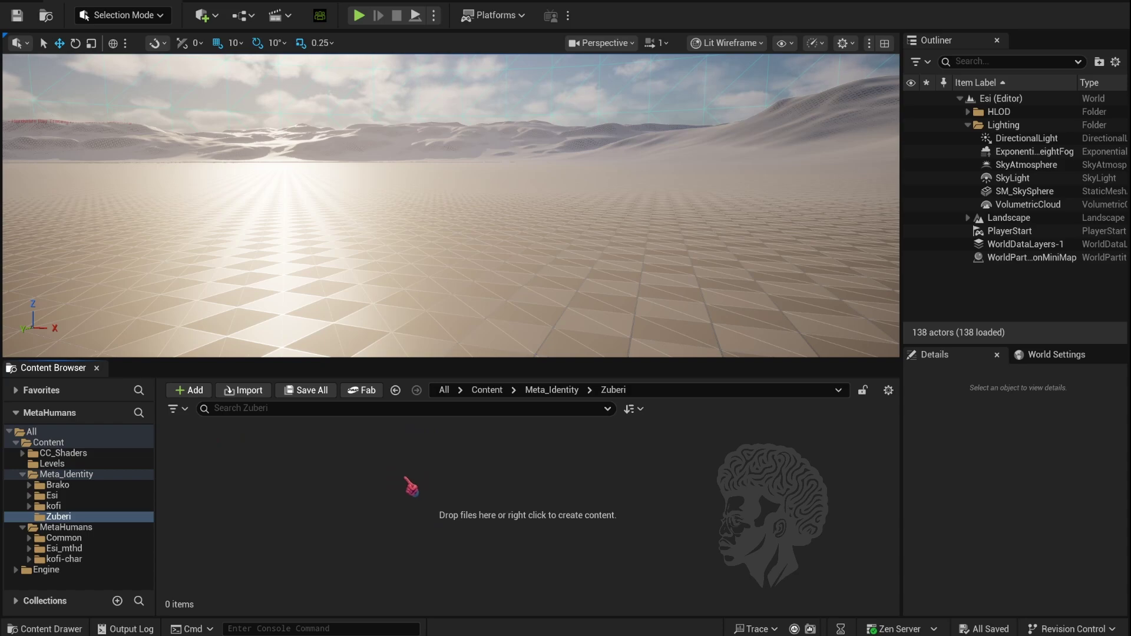
left_click(243, 390)
double_click(179, 70)
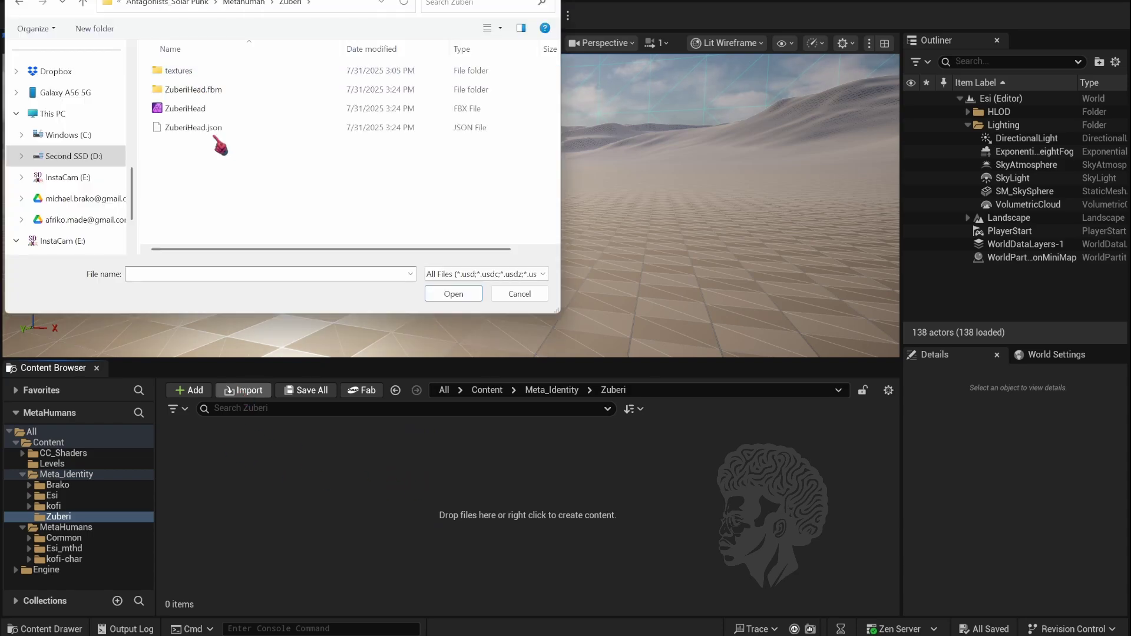
left_click(185, 108)
left_click(453, 300)
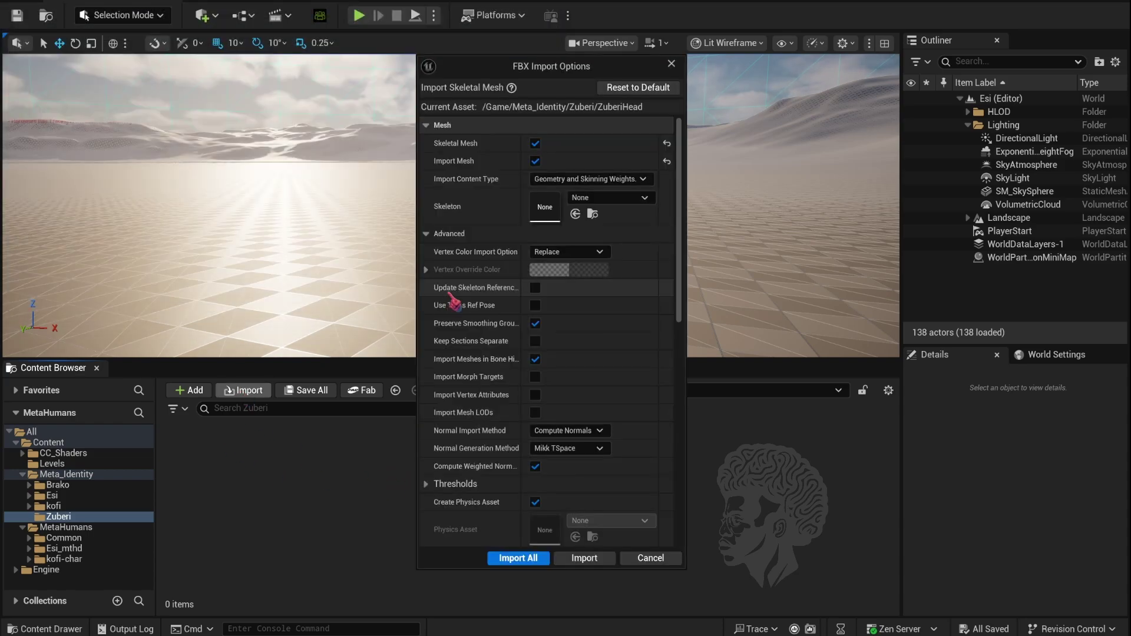
scroll(518, 442, "down", 6)
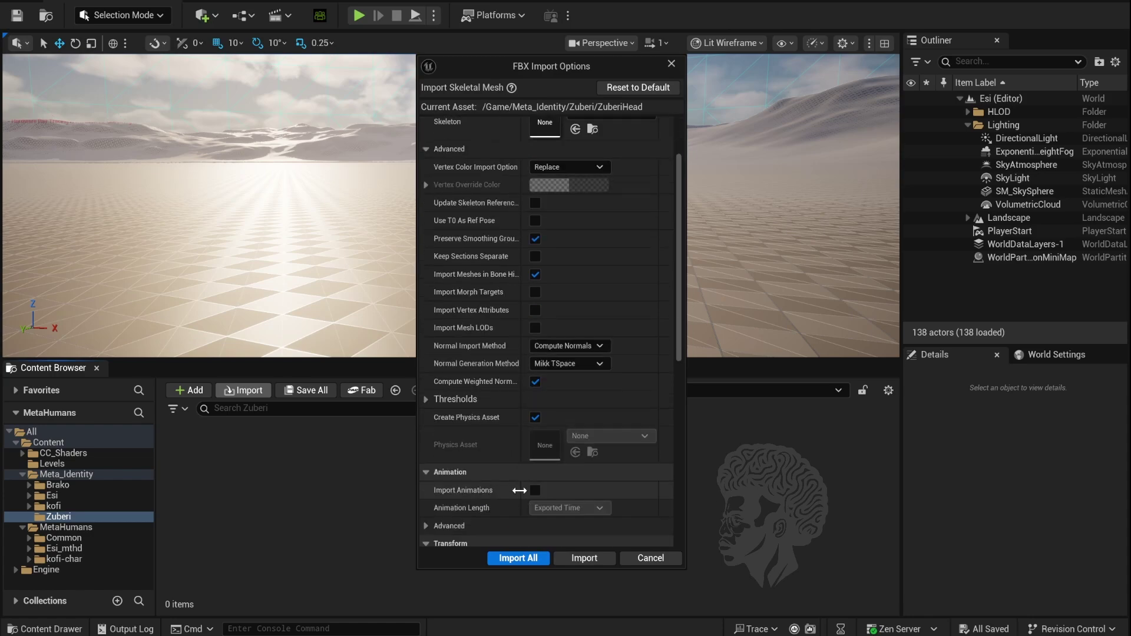
left_click(515, 559)
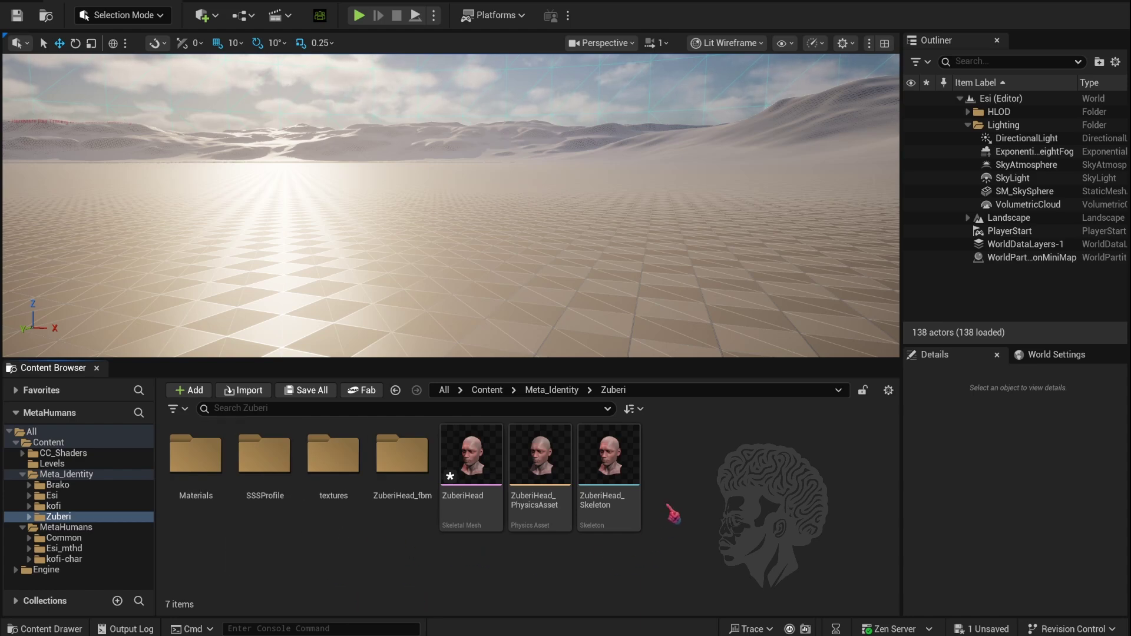
Create a MetaHuman Identity asset named ZuberiHead_mthd in the Zuberi folder
right_click(684, 493)
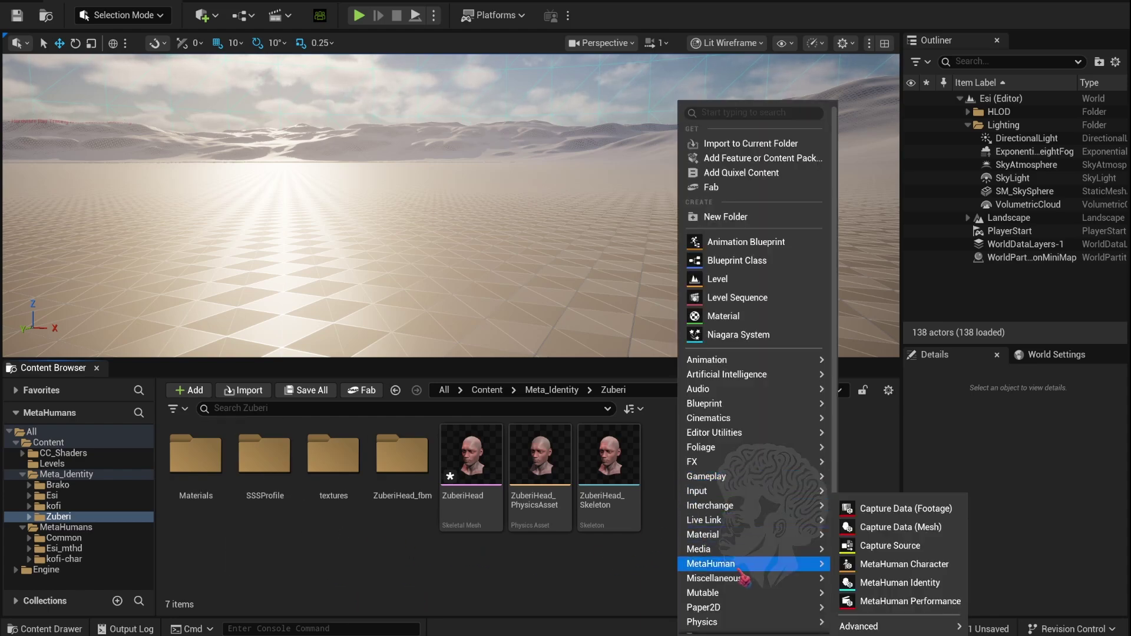
left_click(884, 583)
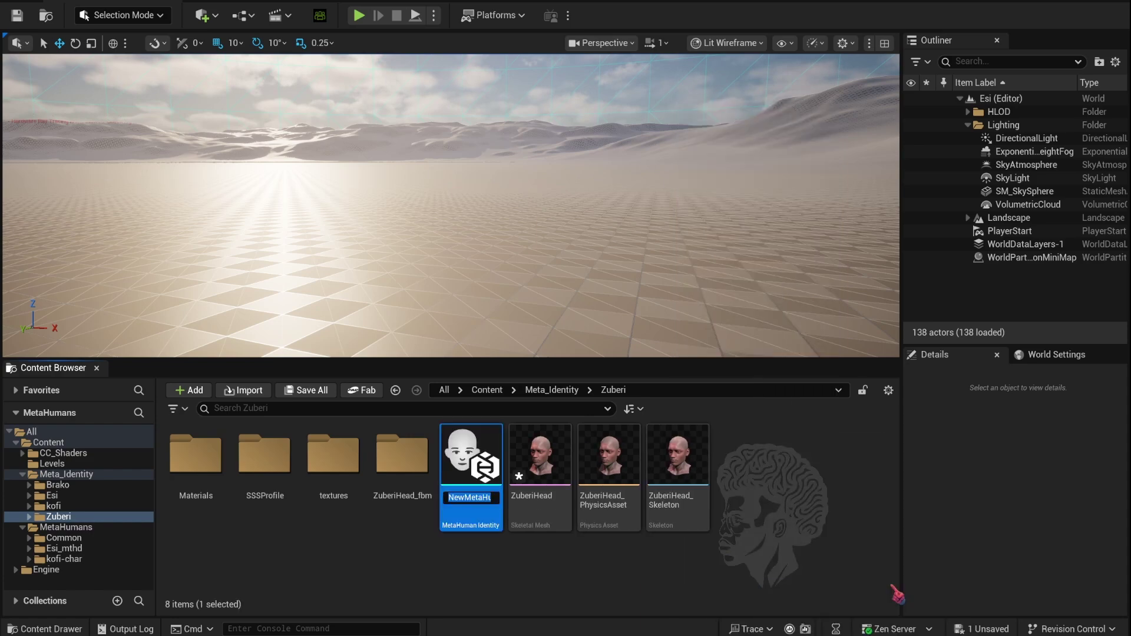
type("Z")
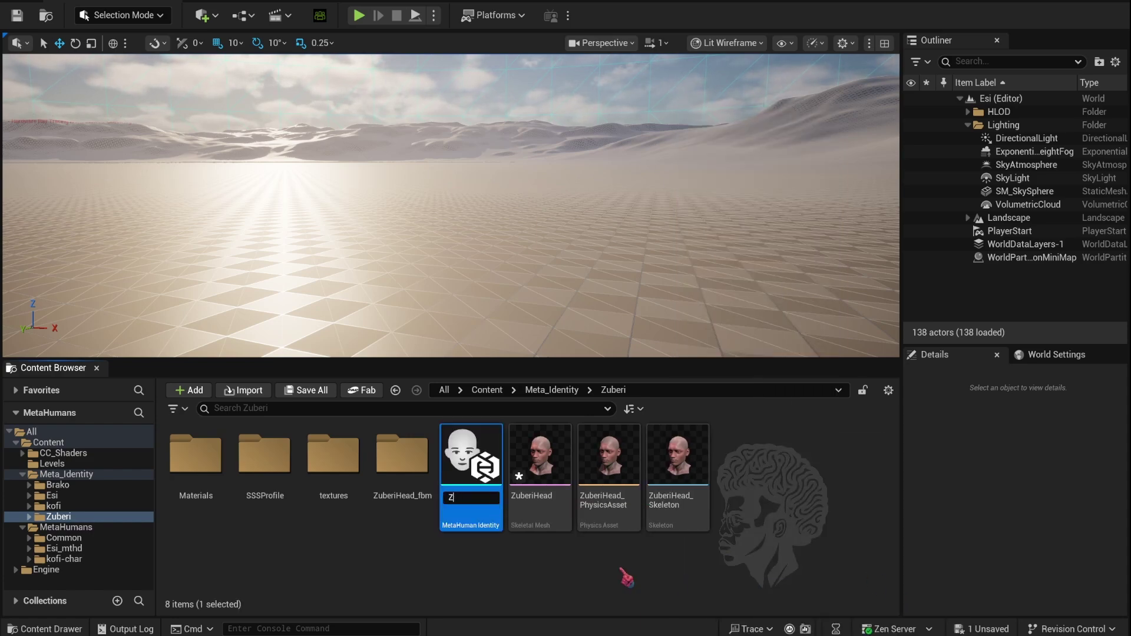
type("uberiHead_")
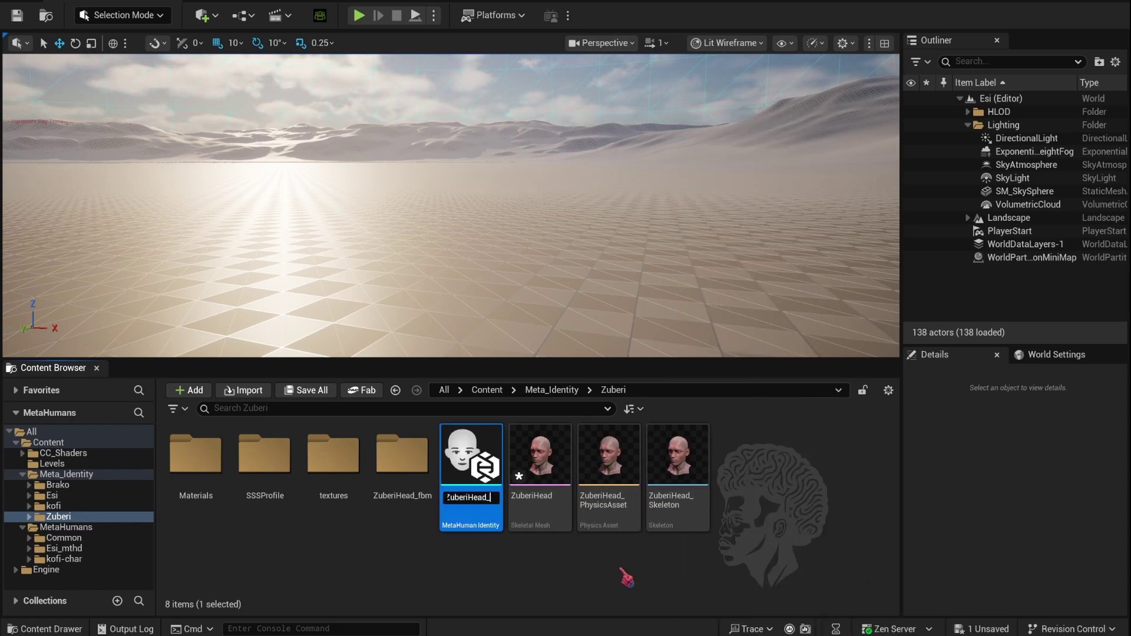
type("mthd")
key("Return")
Open ZuberiHead_mthd and search 'zu' under Create Components > From Mesh
double_click(538, 460)
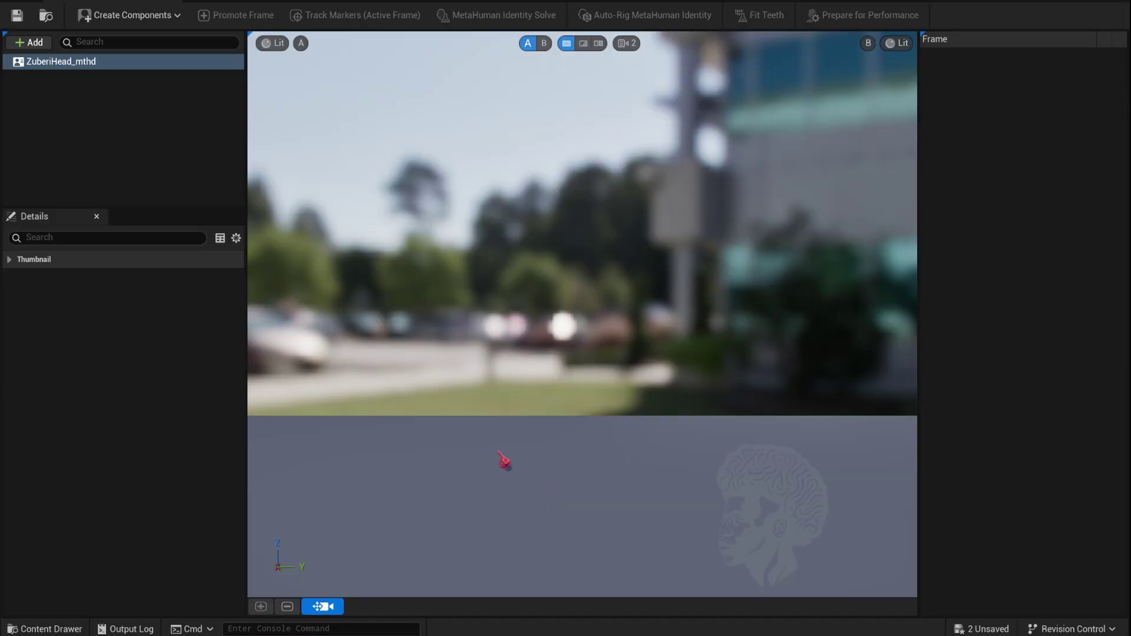
left_click(153, 21)
mouse_move(148, 53)
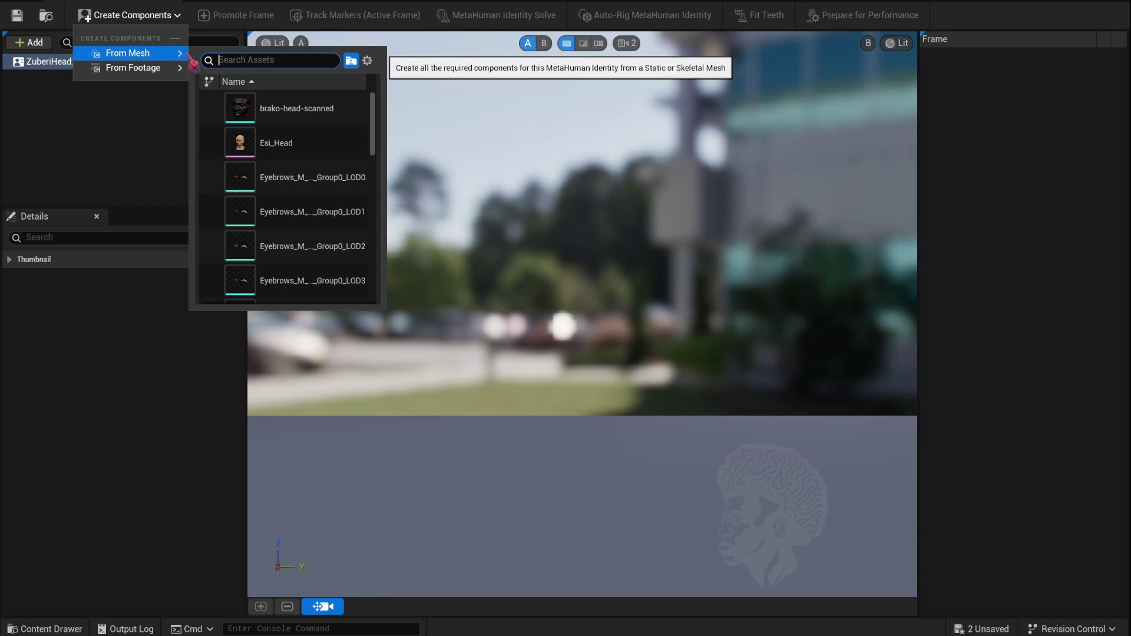
type("zuber")
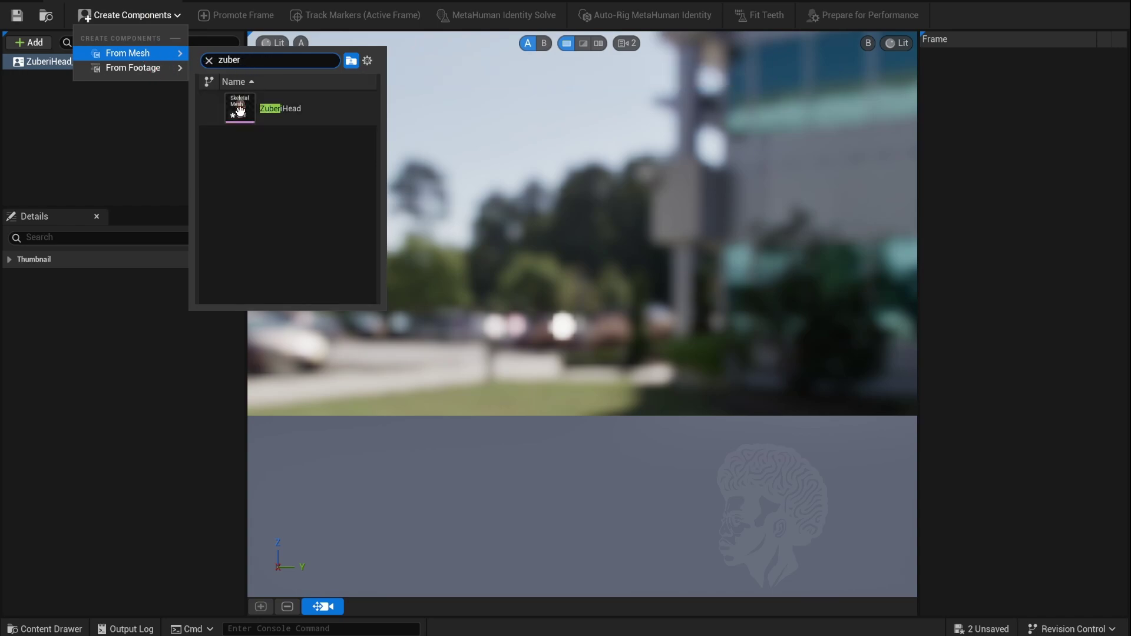
Build face components from the ZuberiHead mesh and rotate the head 80° to face forward
left_click(280, 108)
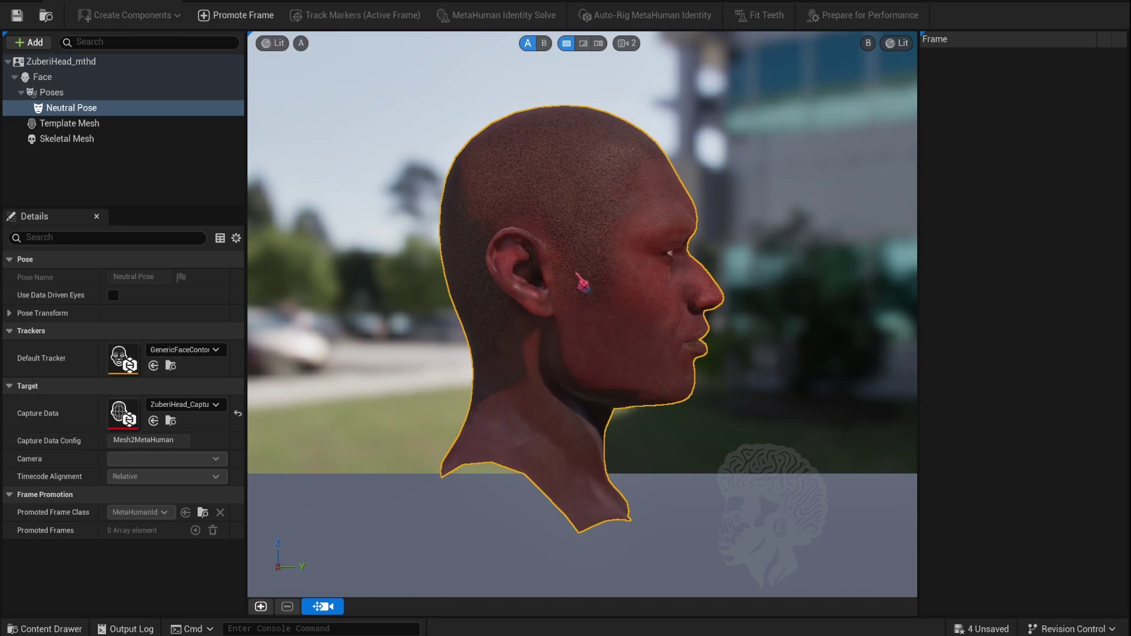
left_click(581, 277)
key("e")
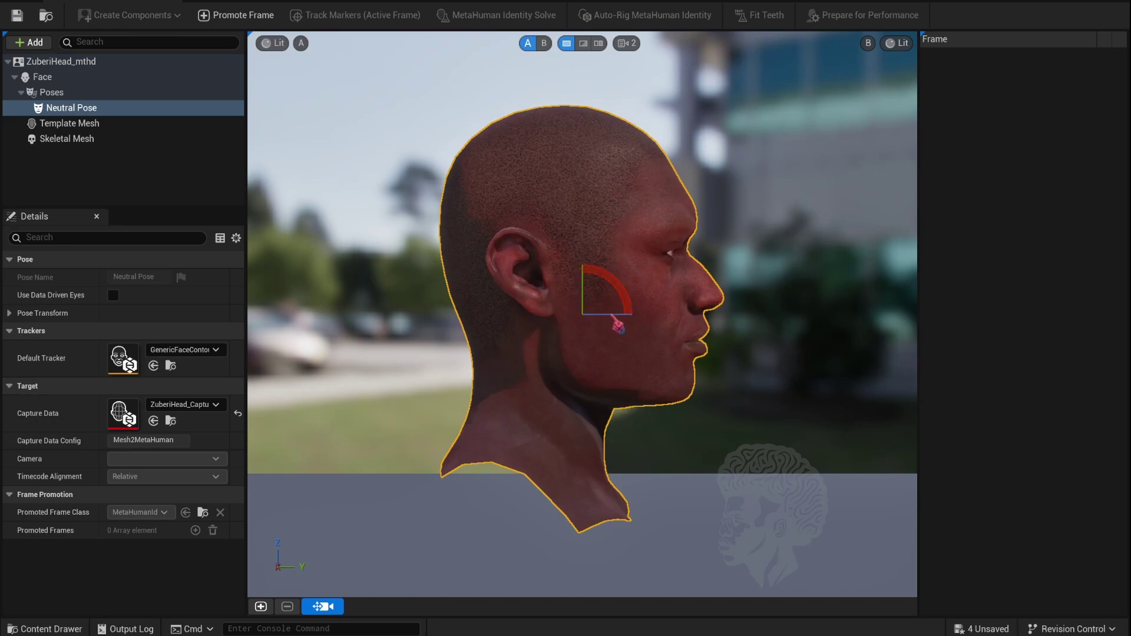
mouse_move(610, 322)
left_mouse_down()
mouse_move(595, 319)
mouse_move(633, 315)
mouse_move(601, 321)
left_mouse_up()
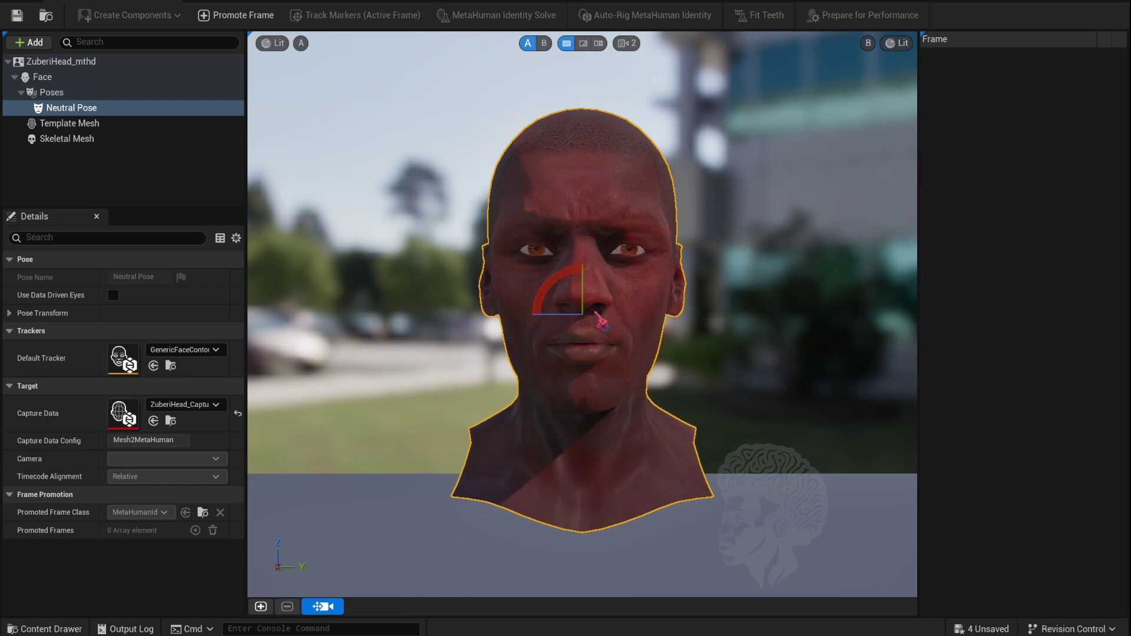
key("q")
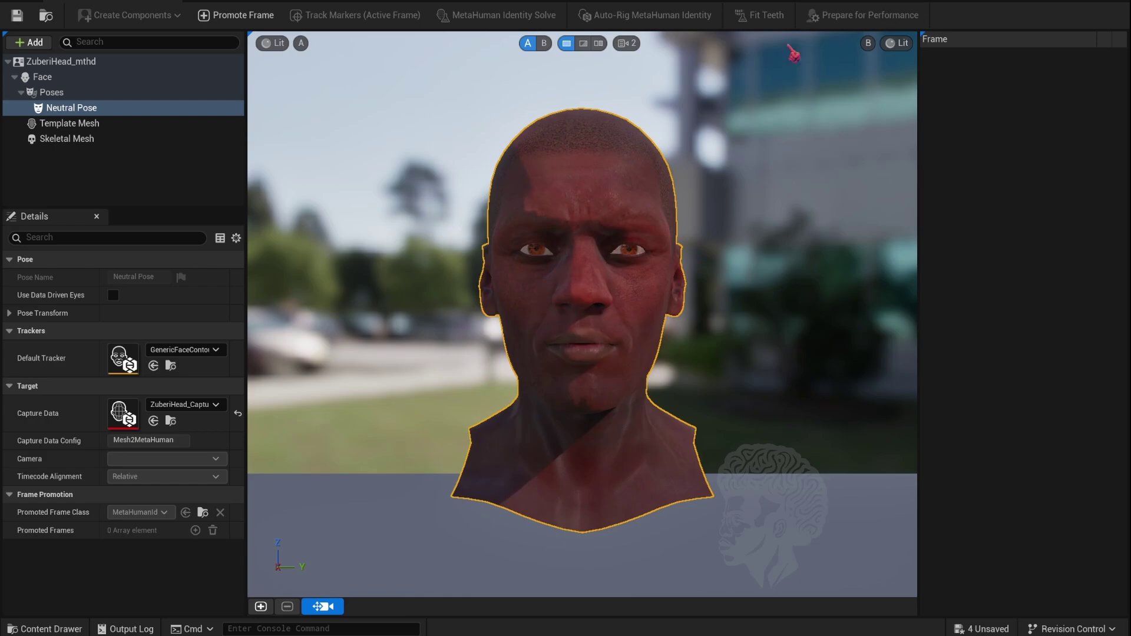
Set the viewport camera Field of View to 20 and frame the whole head
left_click(627, 46)
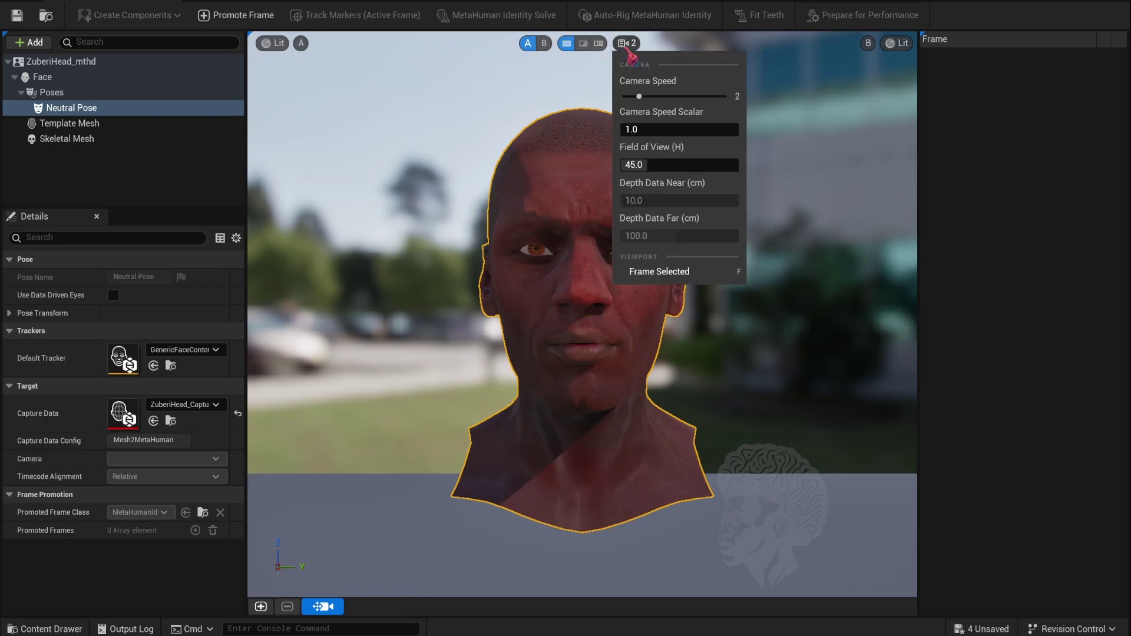
left_click(648, 166)
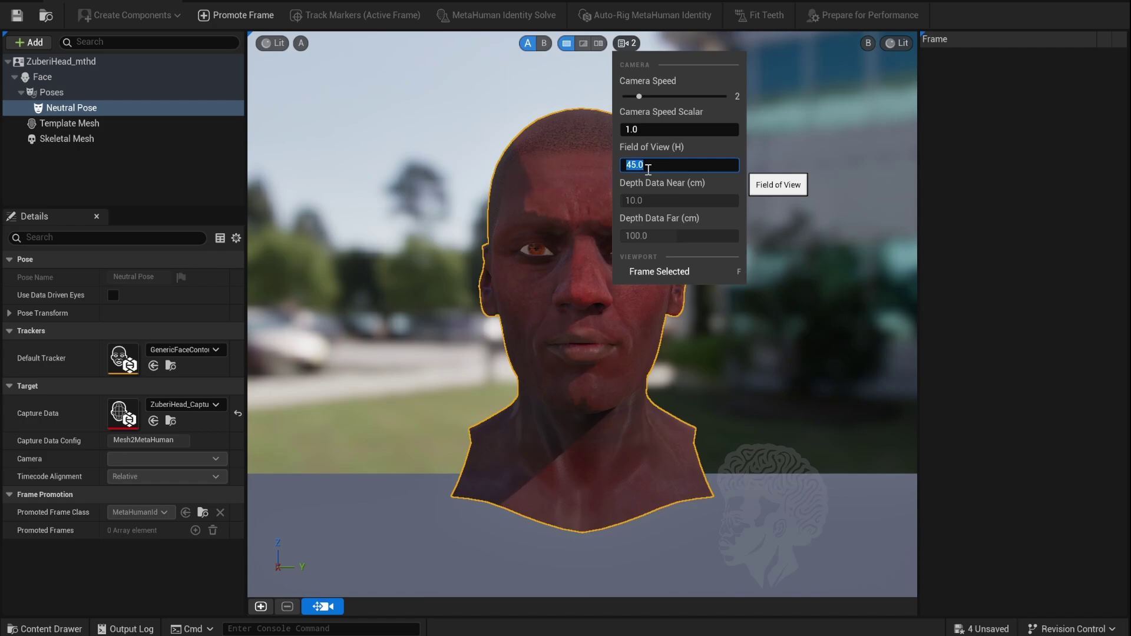
key("Return")
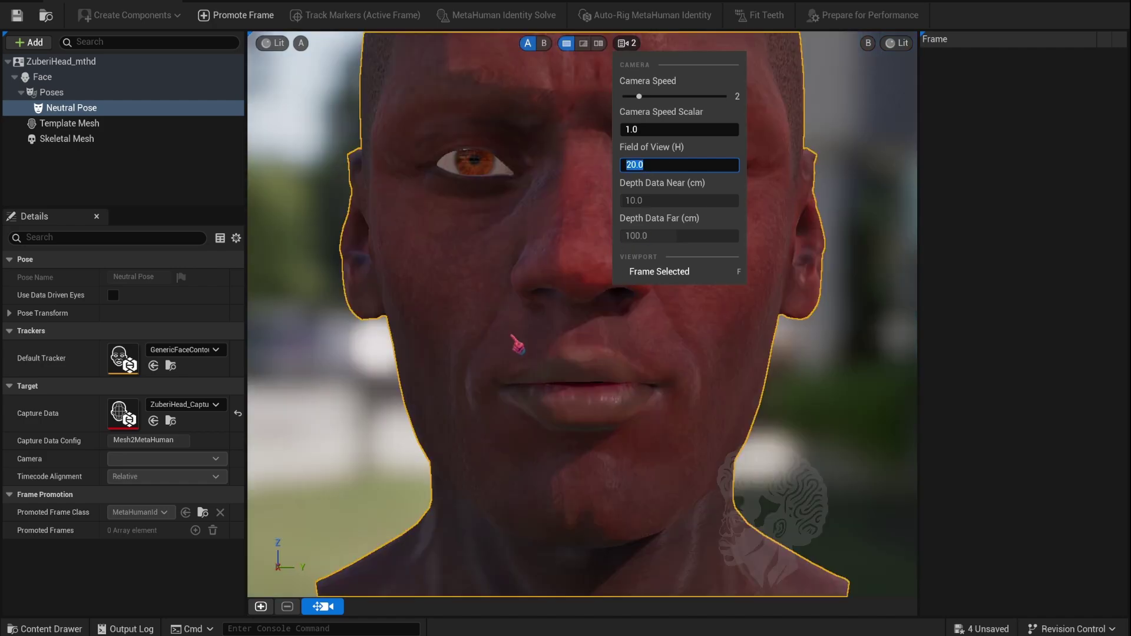
scroll(518, 345, "down", 5)
left_click(678, 276)
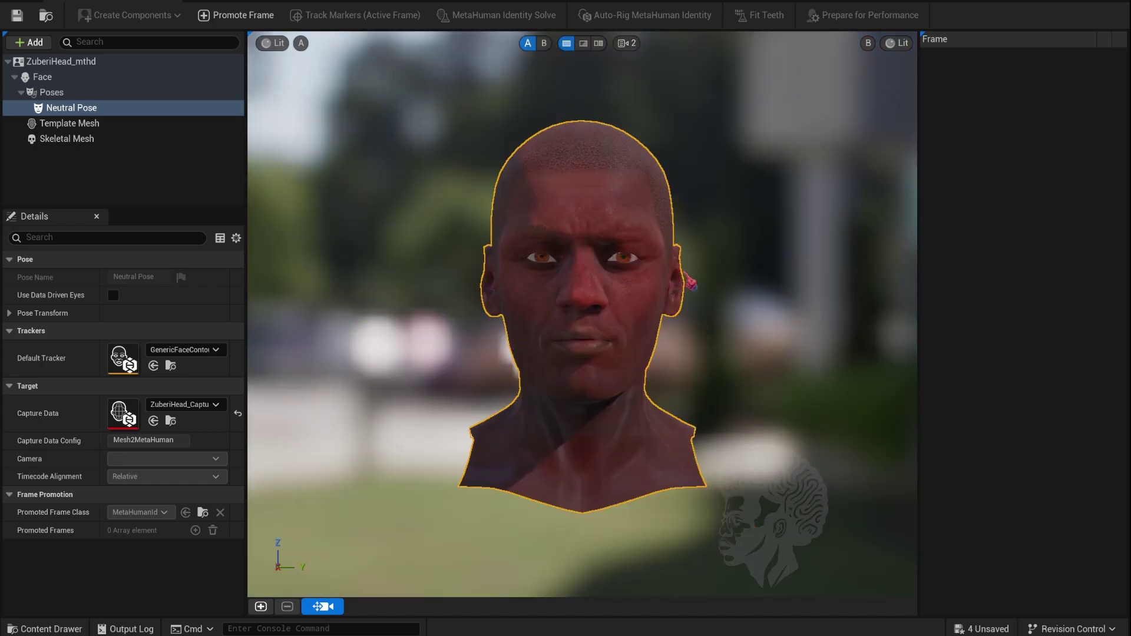
scroll(681, 287, "down", 5)
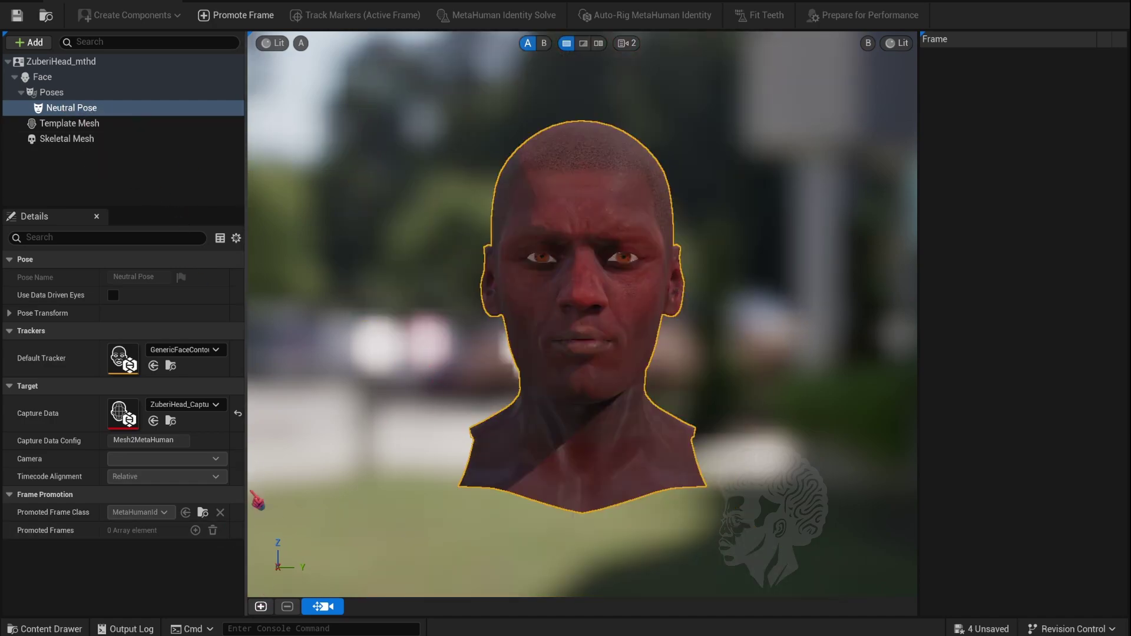
Promote the current view as the front-view frame and rename Frame 0 to Front_view
left_click(263, 607)
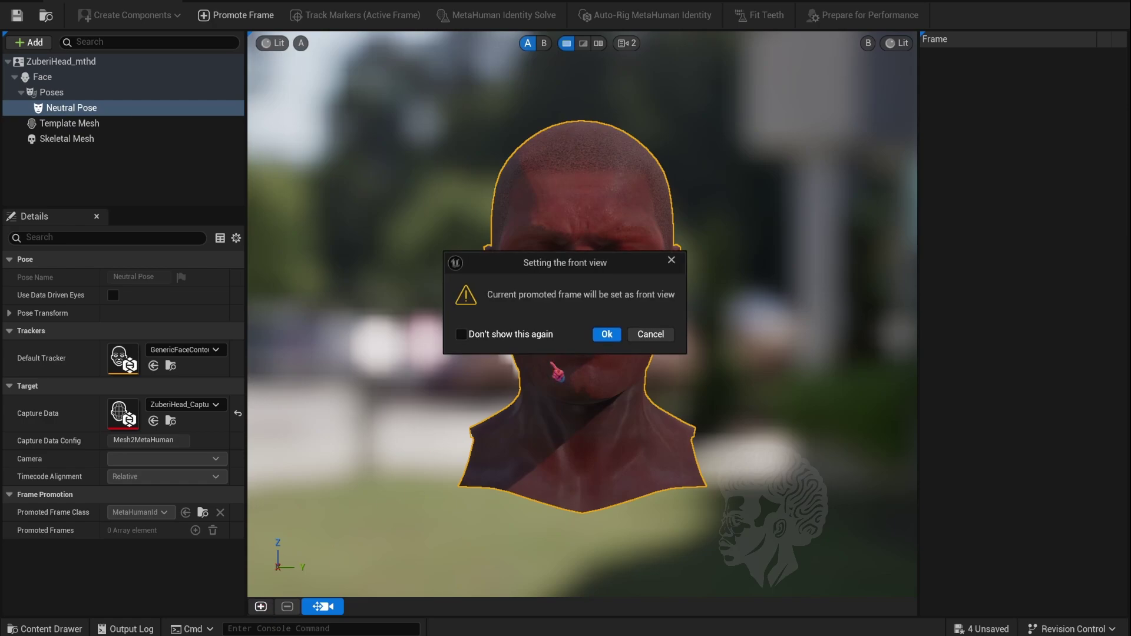
left_click(607, 334)
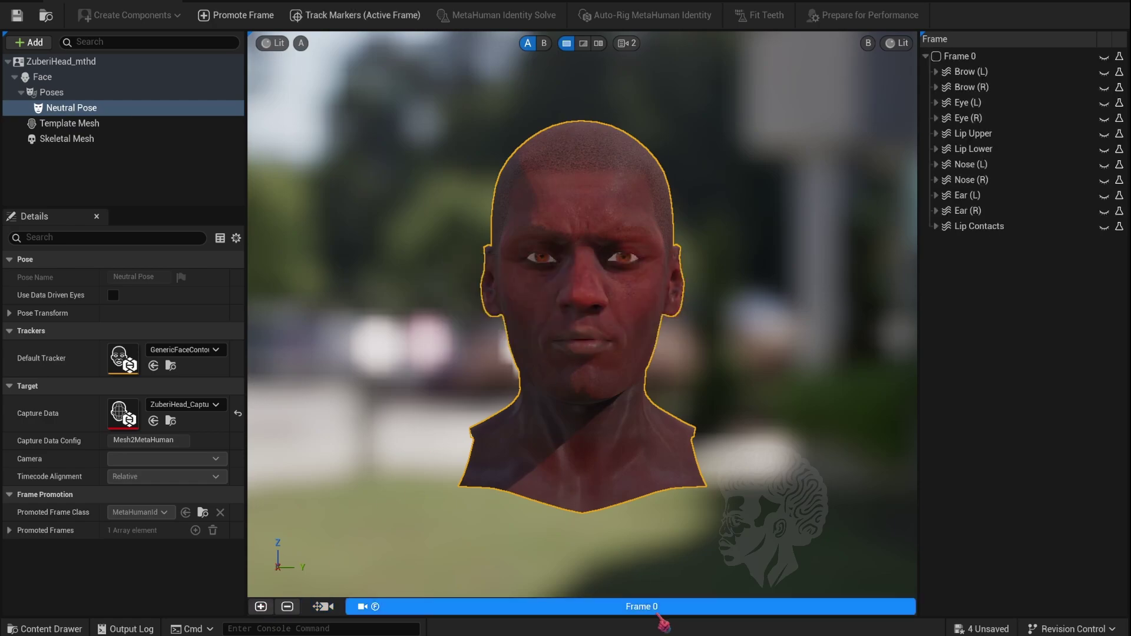
double_click(654, 608)
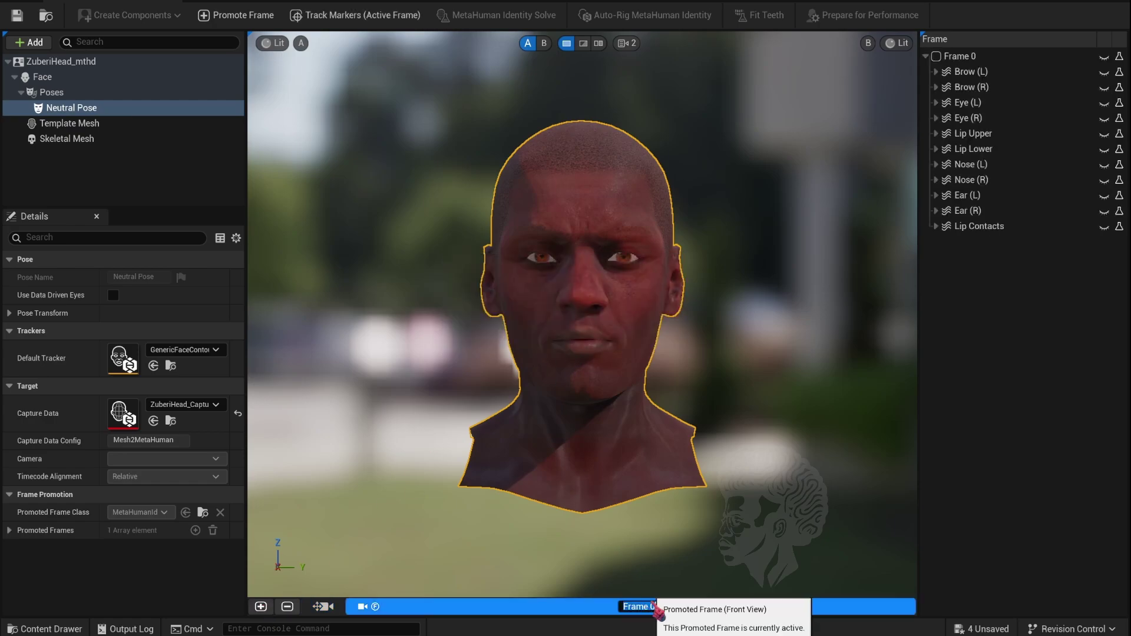
type("Front_vi")
key("Return")
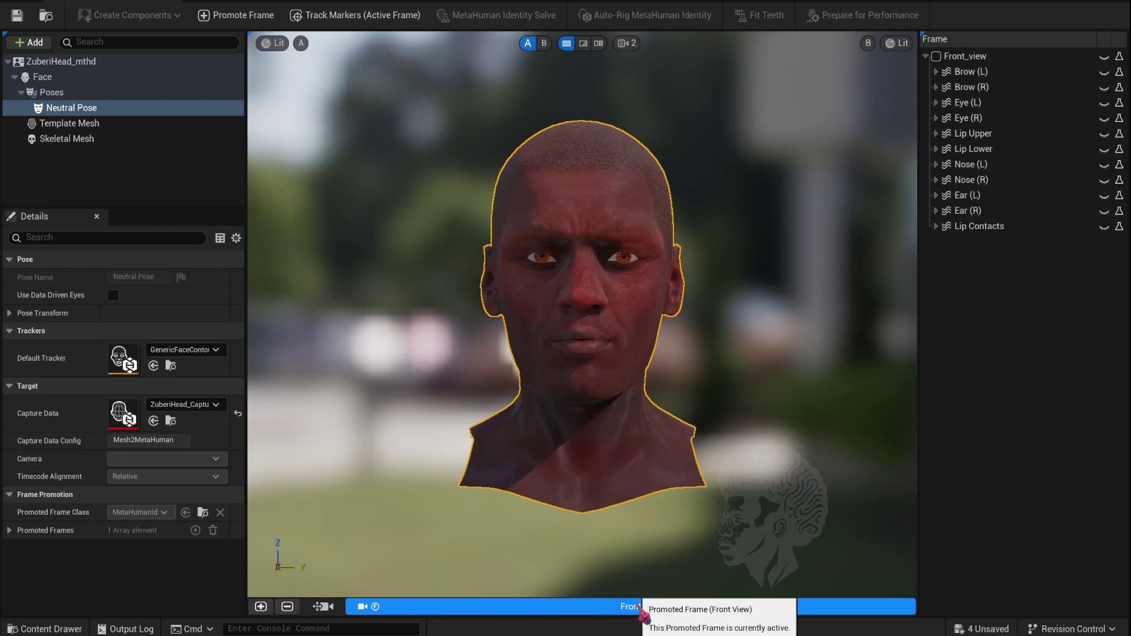
Turn on Autotracking and Lock Camera for the Front_view frame
right_click(637, 608)
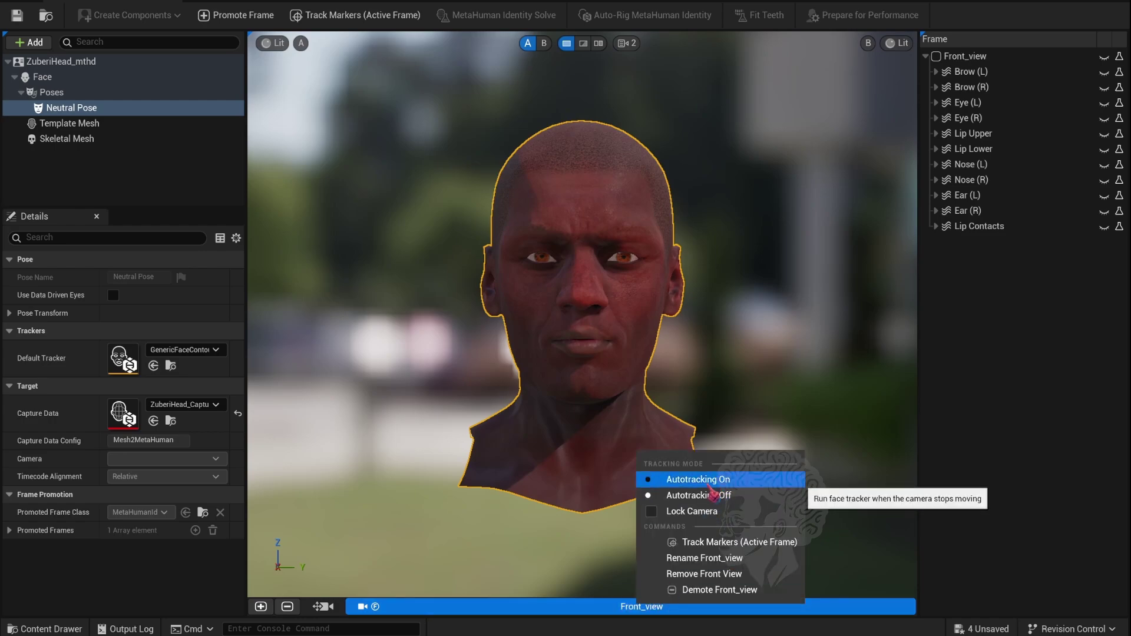
left_click(722, 481)
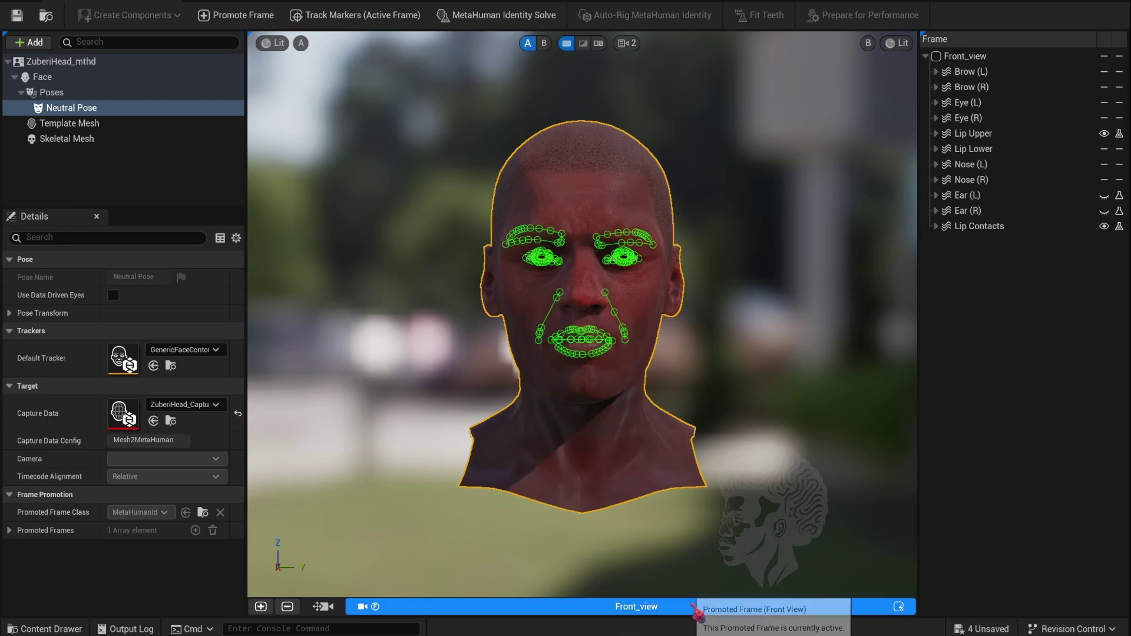
right_click(697, 608)
left_click(704, 508)
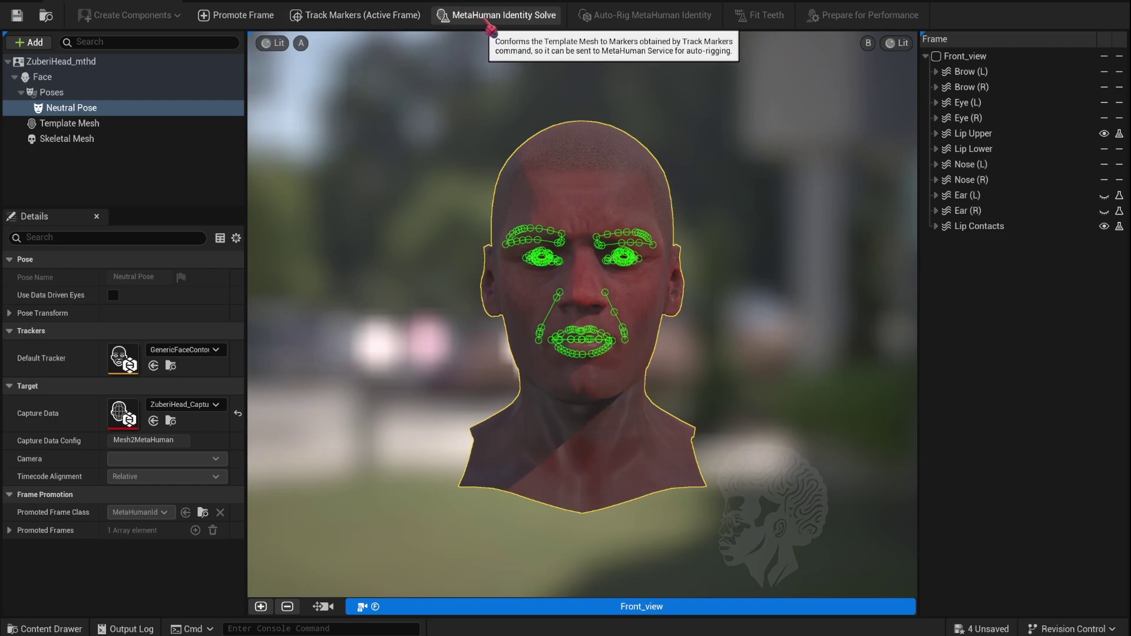
Run MetaHuman Identity Solve and compare the solved template head with the scan in views A/B
left_click(489, 26)
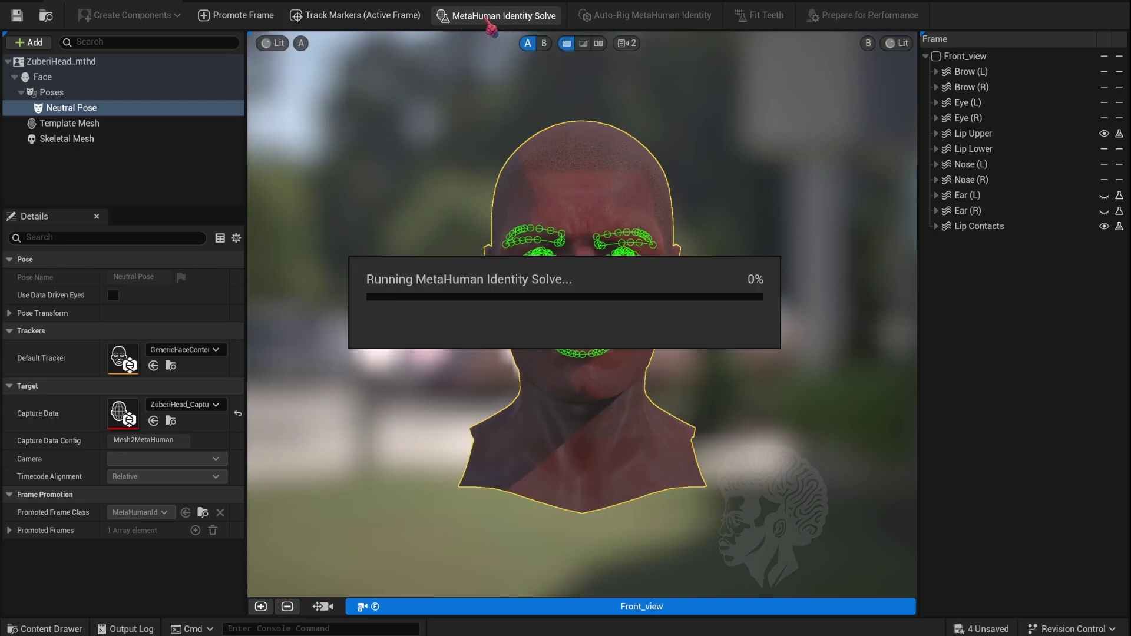
left_click(528, 43)
left_click(543, 43)
left_click(543, 43)
left_click(528, 43)
left_click(543, 43)
left_click(529, 44)
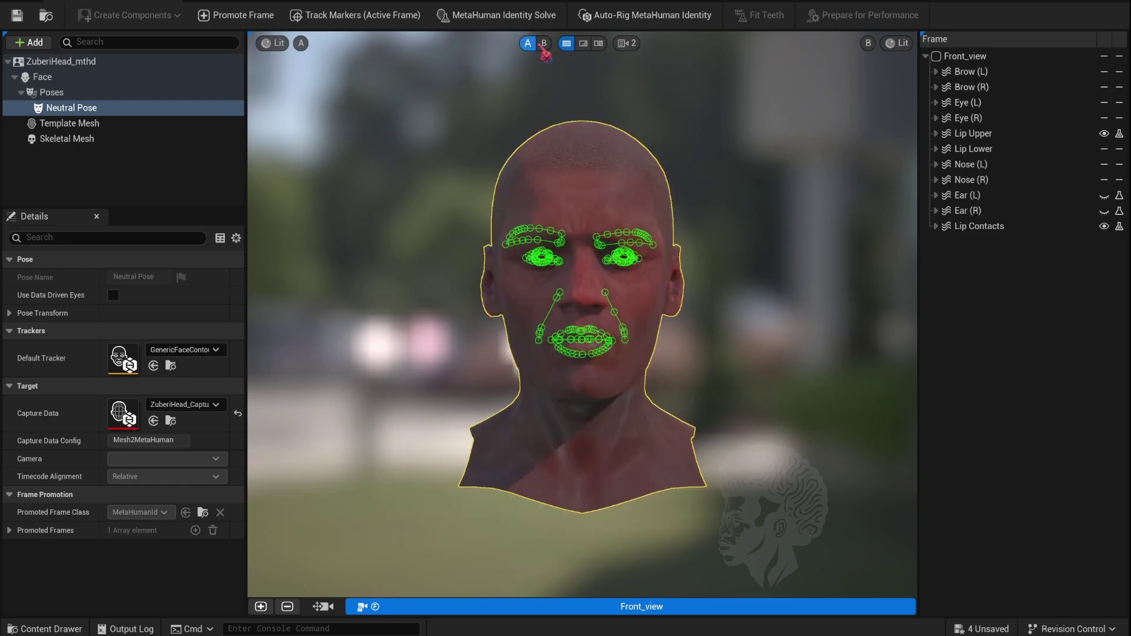
left_click(542, 45)
left_click(528, 43)
key("ctrl+space")
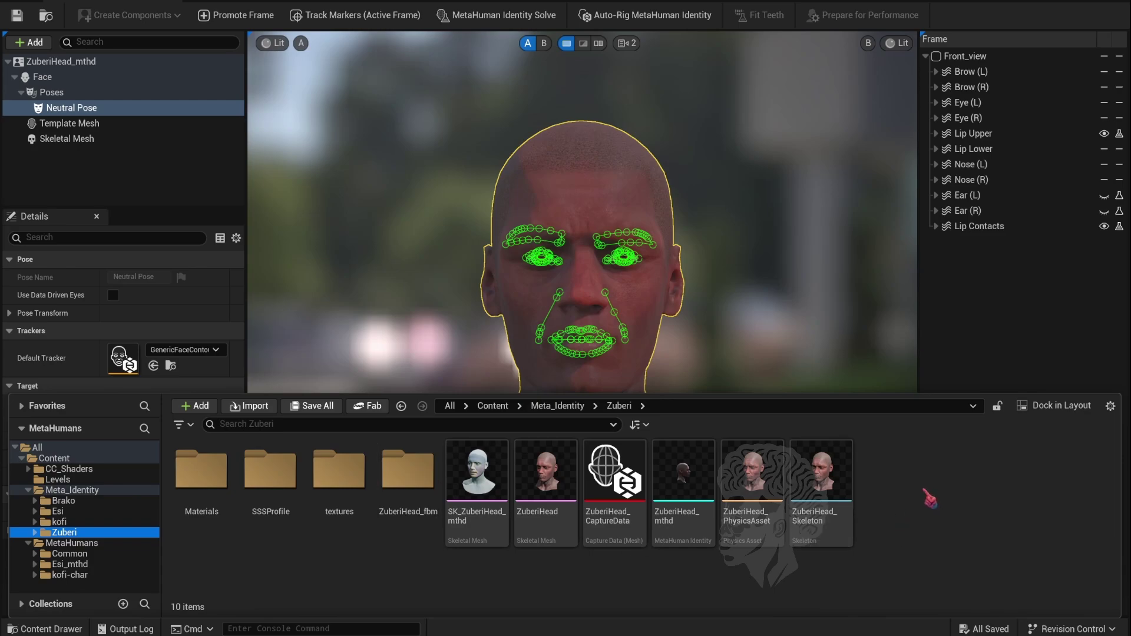
Create a MetaHuman Character named Zuberi_character in the Zuberi folder and open it
right_click(914, 497)
mouse_move(950, 566)
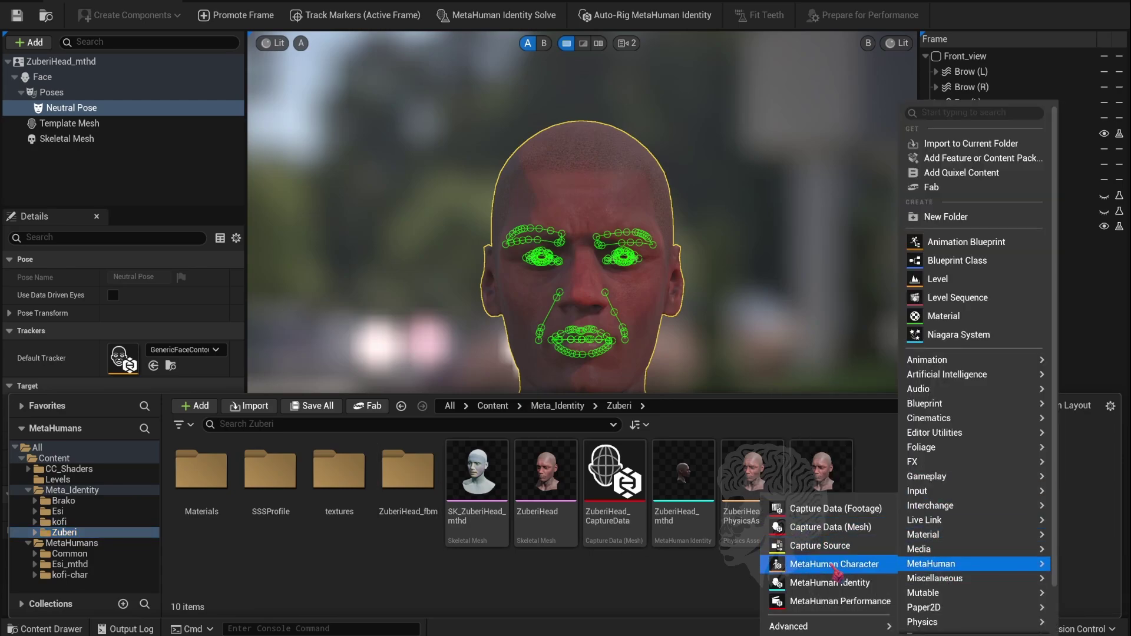
left_click(826, 566)
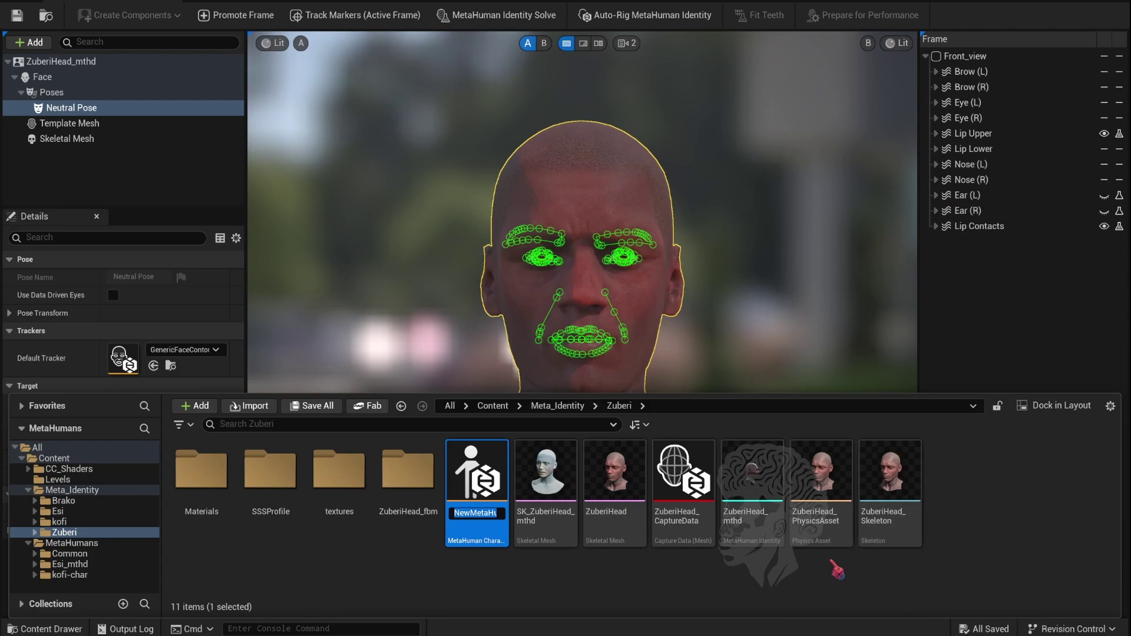
type("Zuberi_character")
key("Return")
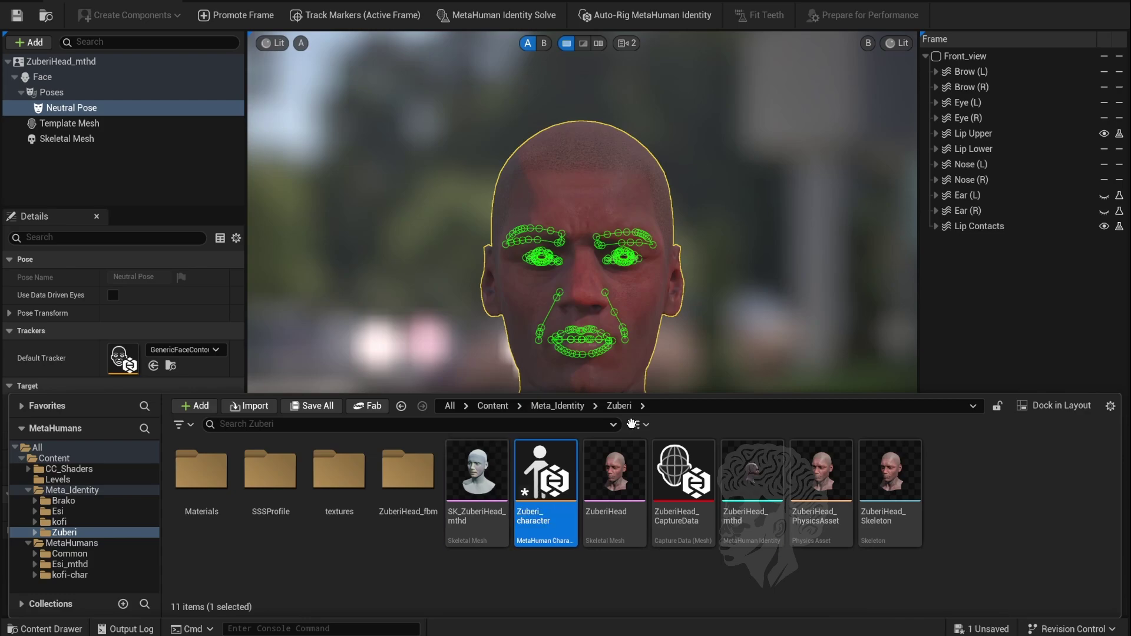
double_click(560, 497)
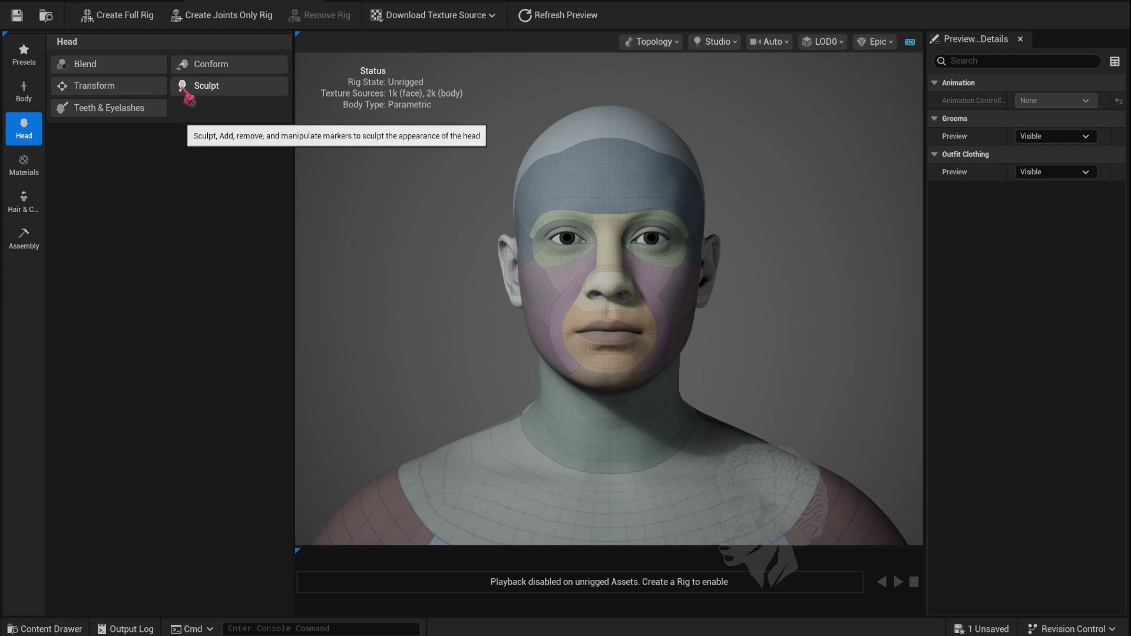
Choose Conform From Identity and assign ZuberiHead_mthd as the MetaHuman Identity
left_click(251, 74)
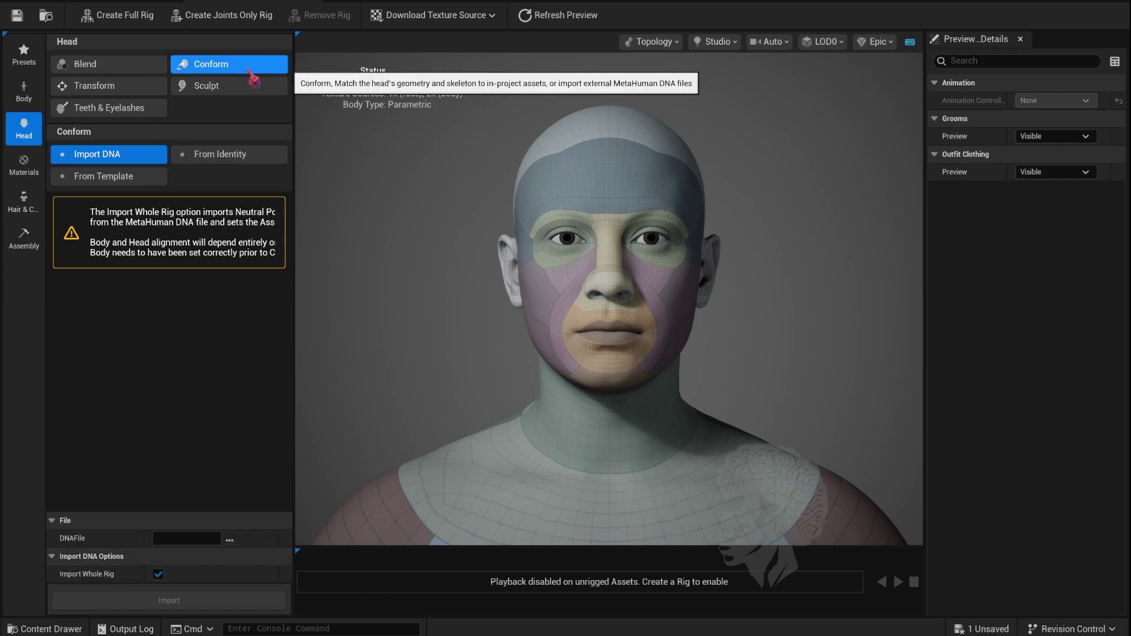
left_click(219, 157)
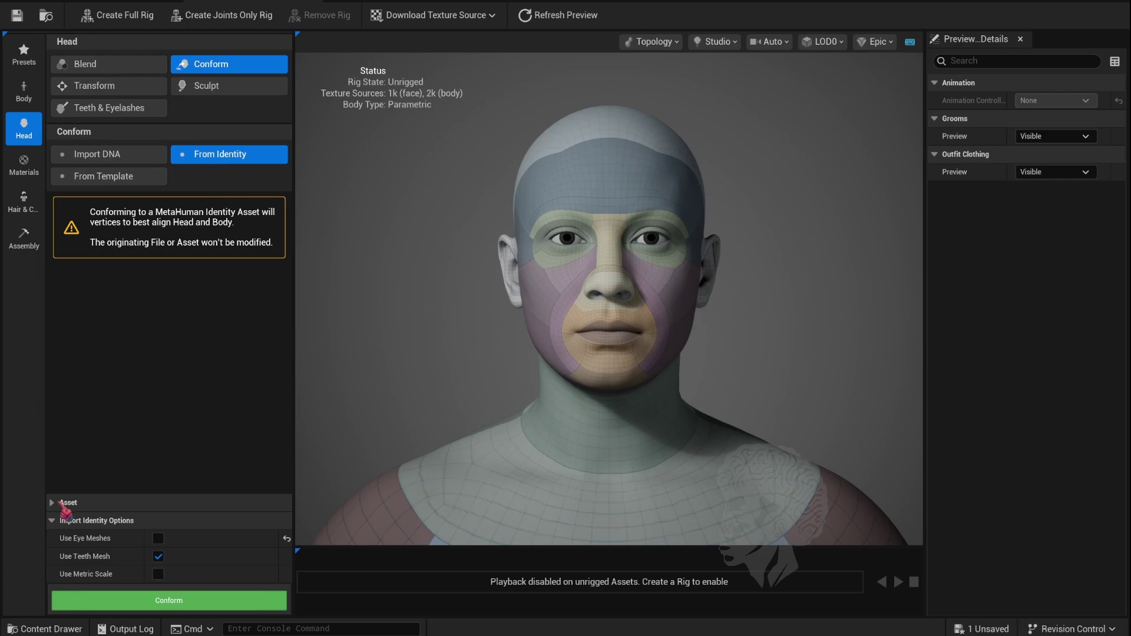
left_click(59, 503)
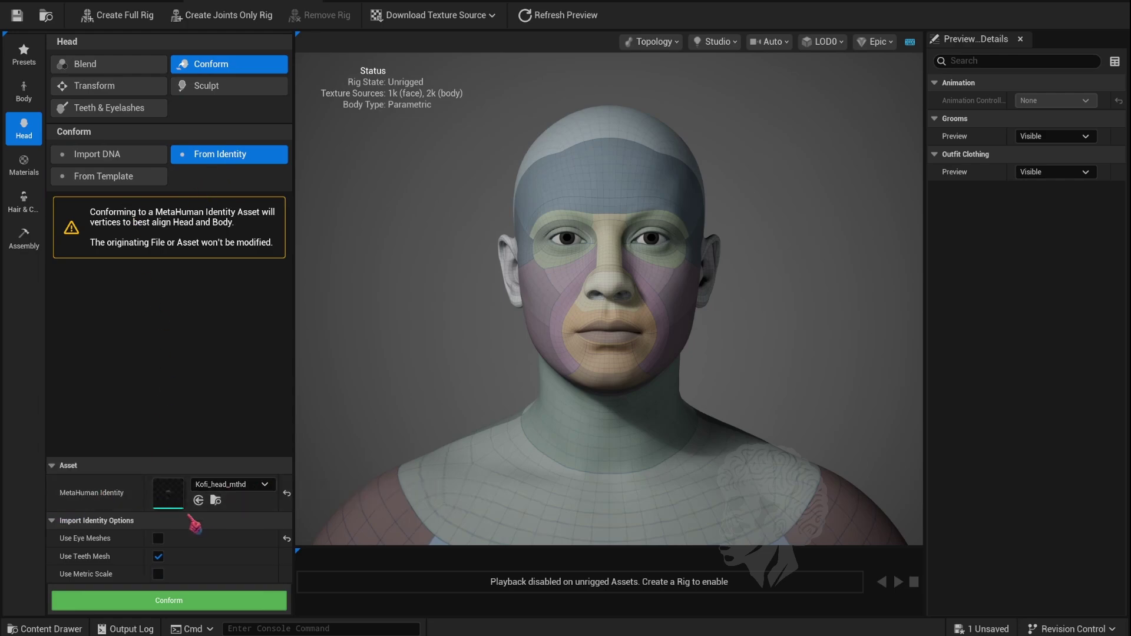
left_click(47, 628)
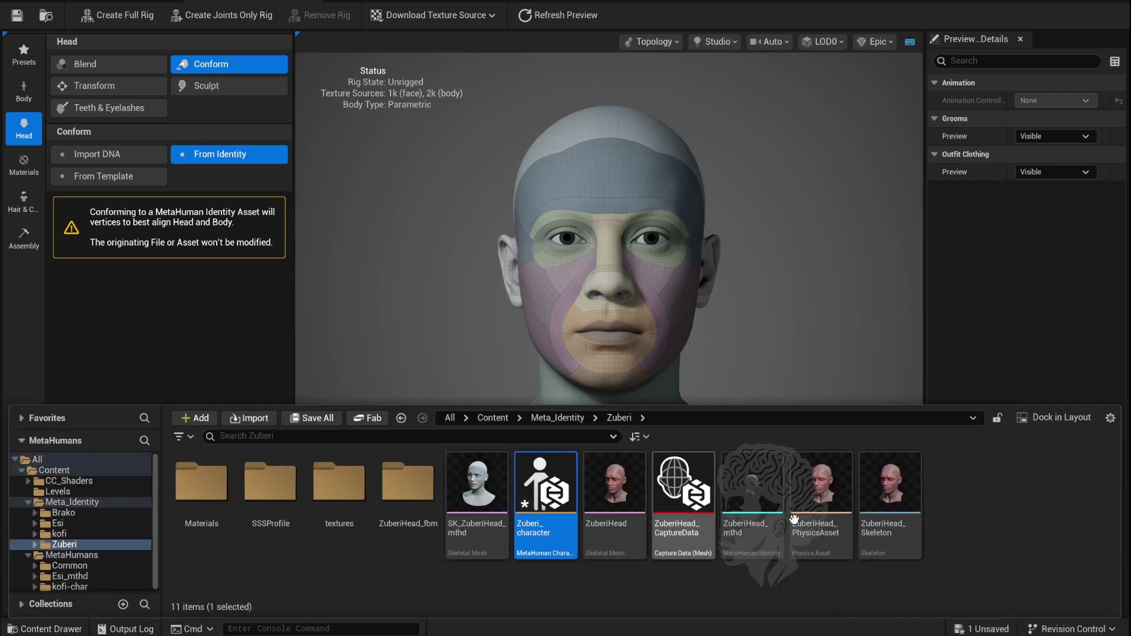
left_click_drag(759, 539, 200, 510)
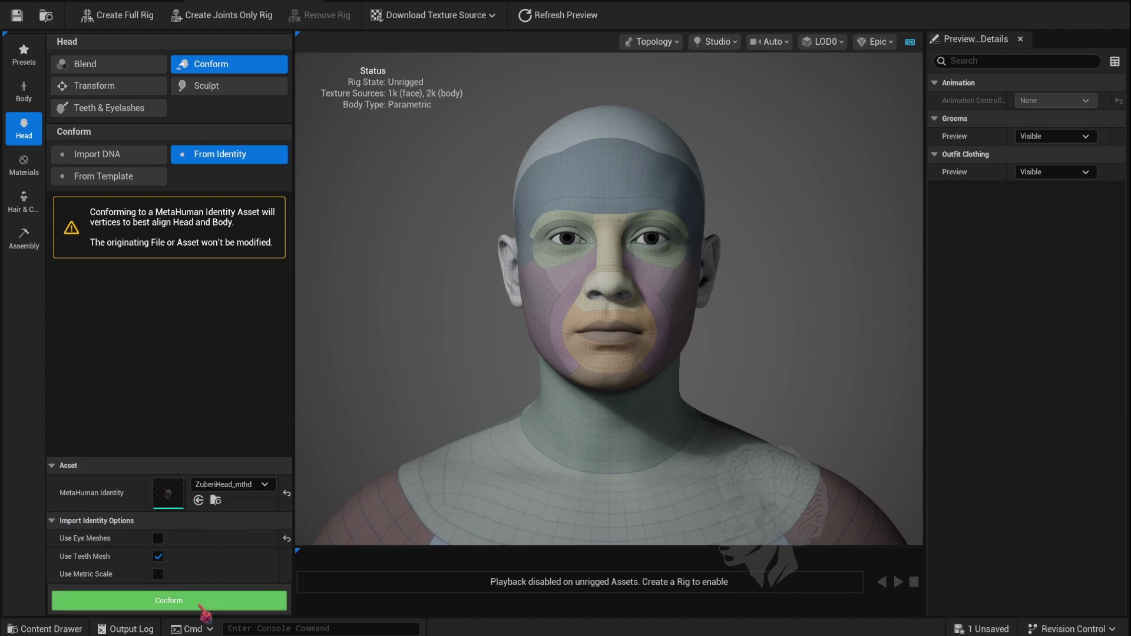
Conform the head with Use Eye Meshes unchecked, undoing the attempt that used eye meshes
left_click(158, 538)
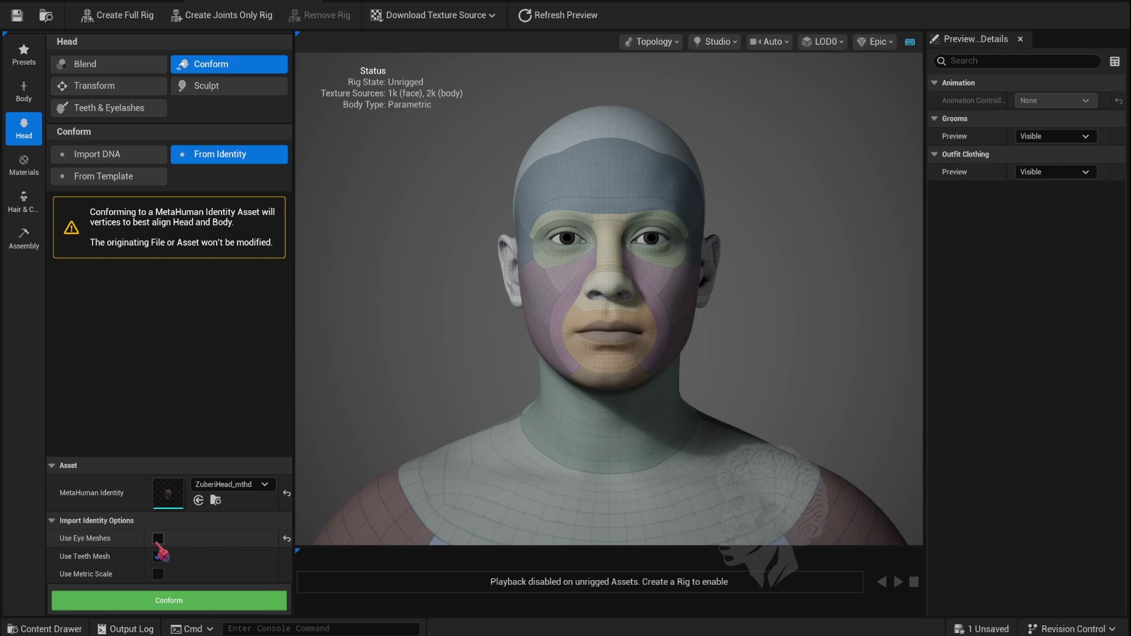
left_click(177, 604)
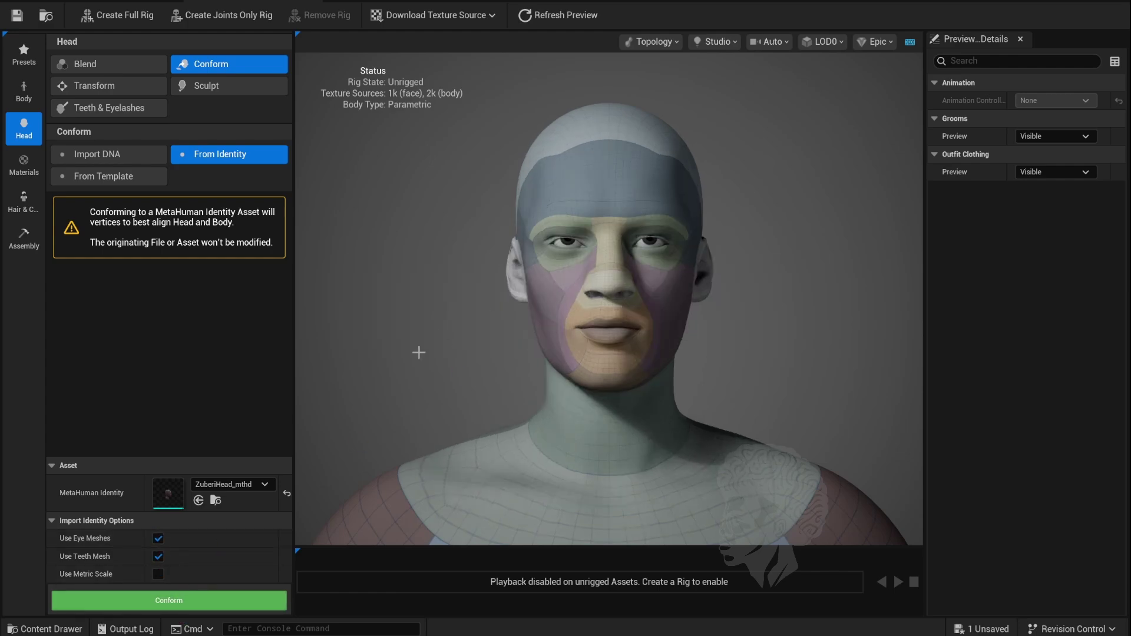
key("ctrl+z")
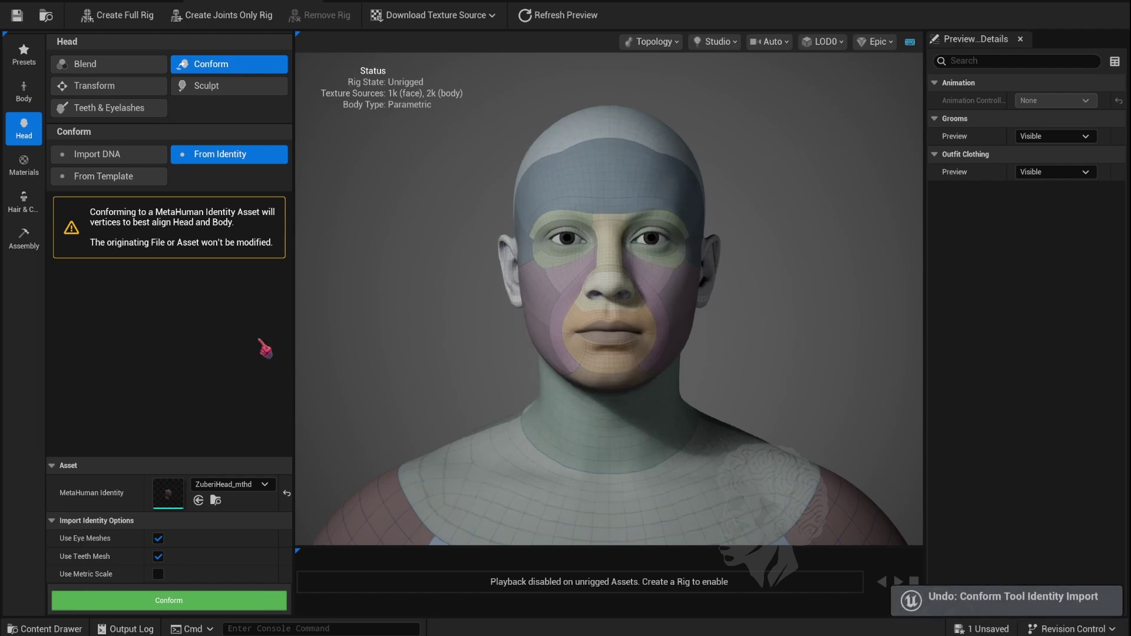
left_click(157, 539)
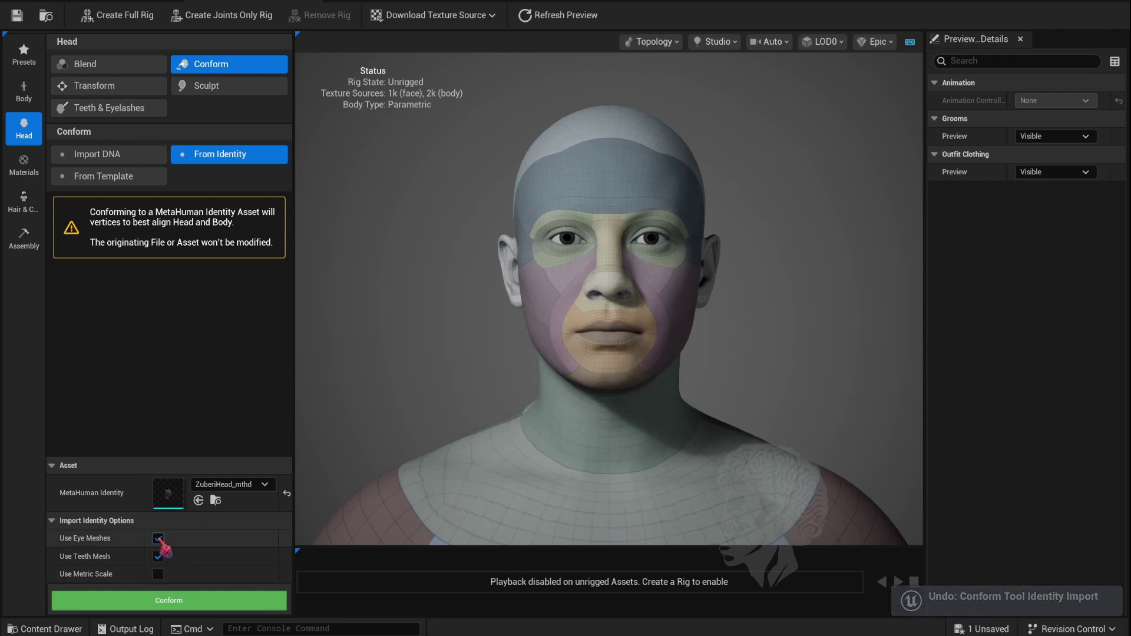
left_click(169, 600)
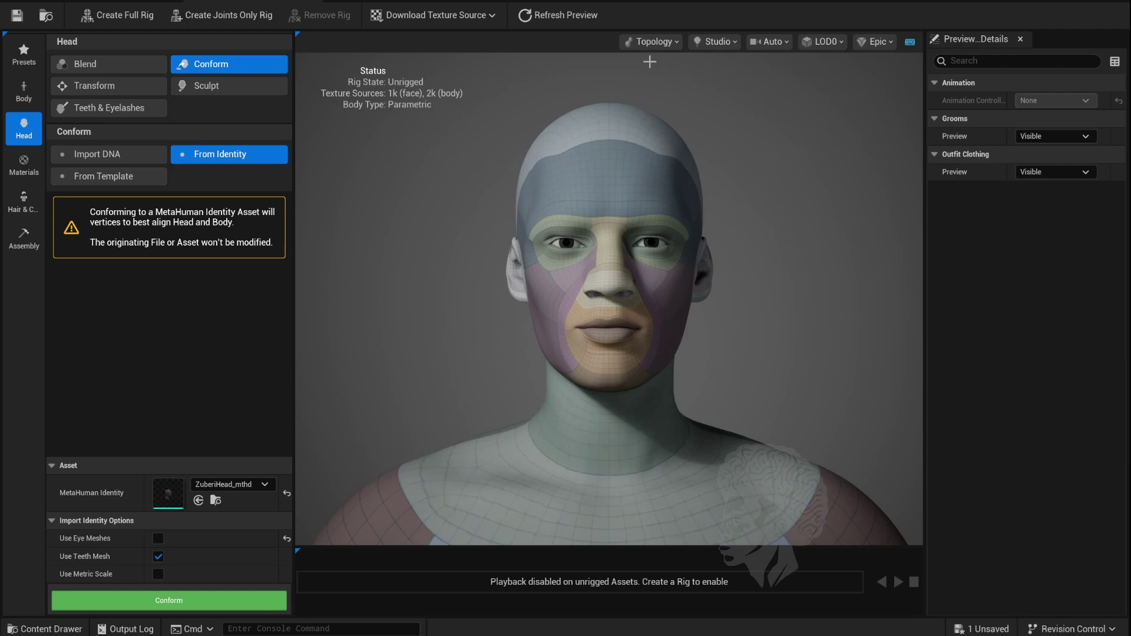
Preview the head in Topology, return to Skin shading, and download 8k resolution textures
left_click(681, 48)
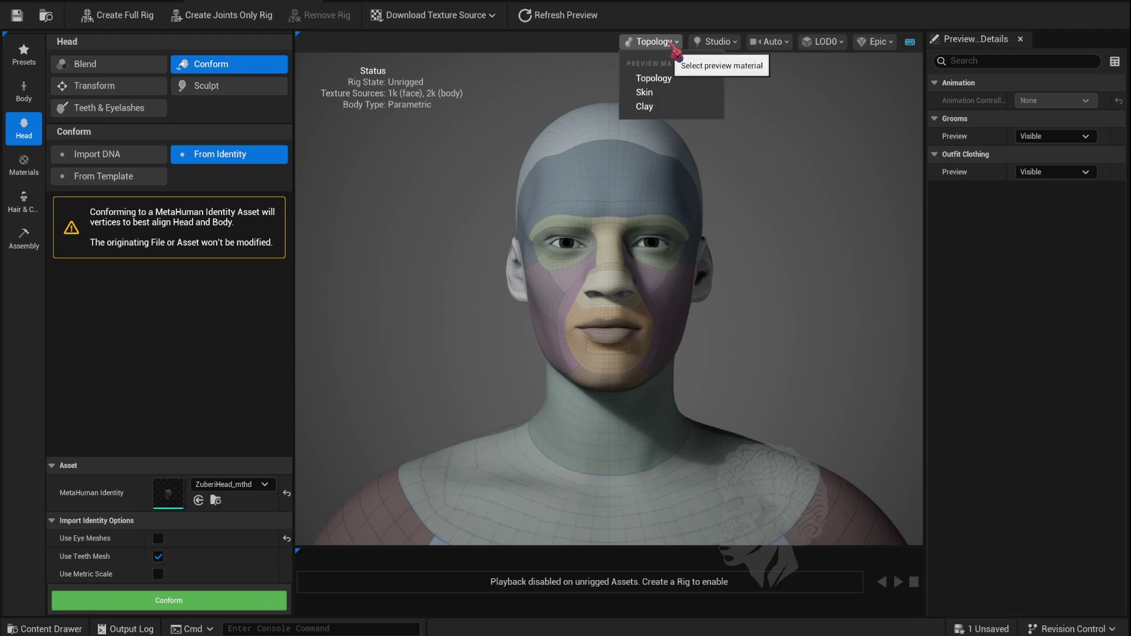
left_click(665, 93)
left_click(672, 49)
left_click(672, 77)
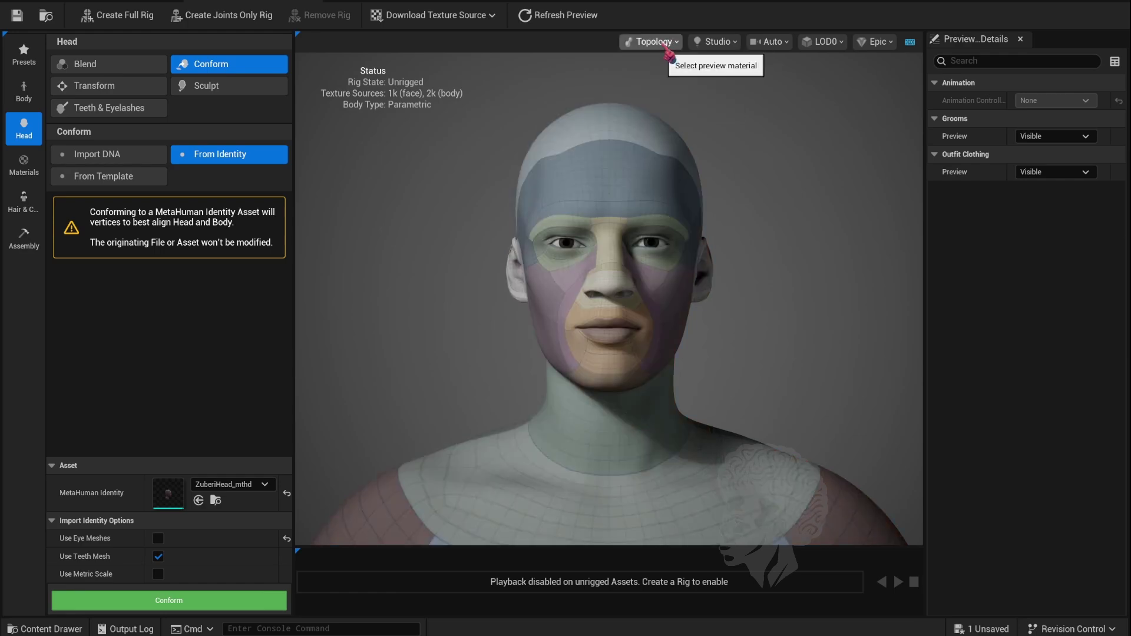
left_click(670, 49)
left_click(665, 92)
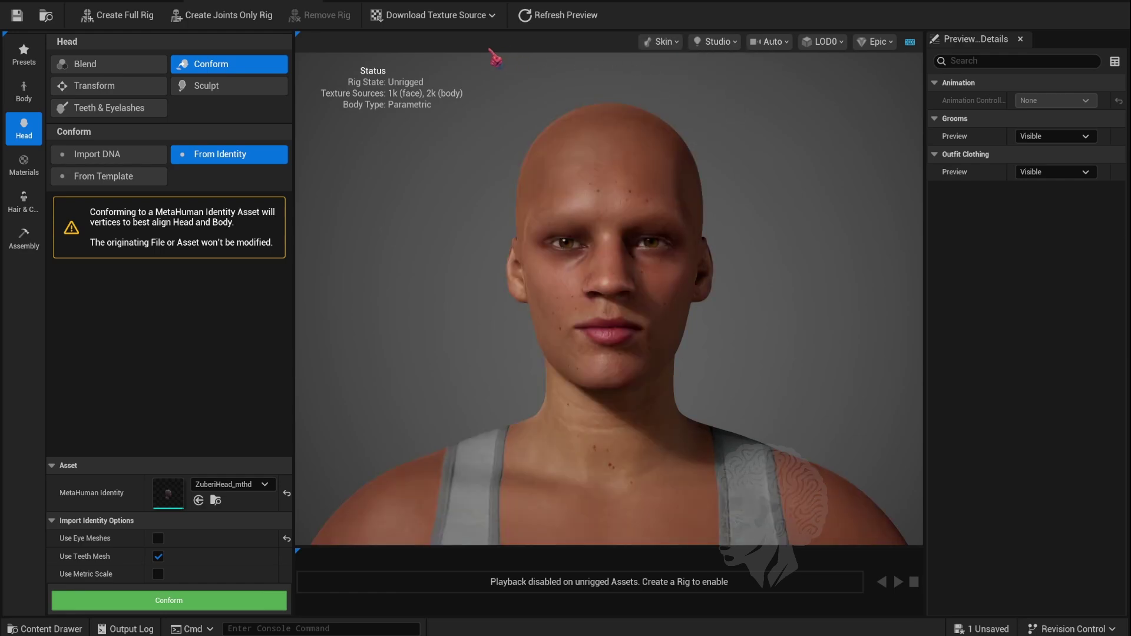
left_click(492, 16)
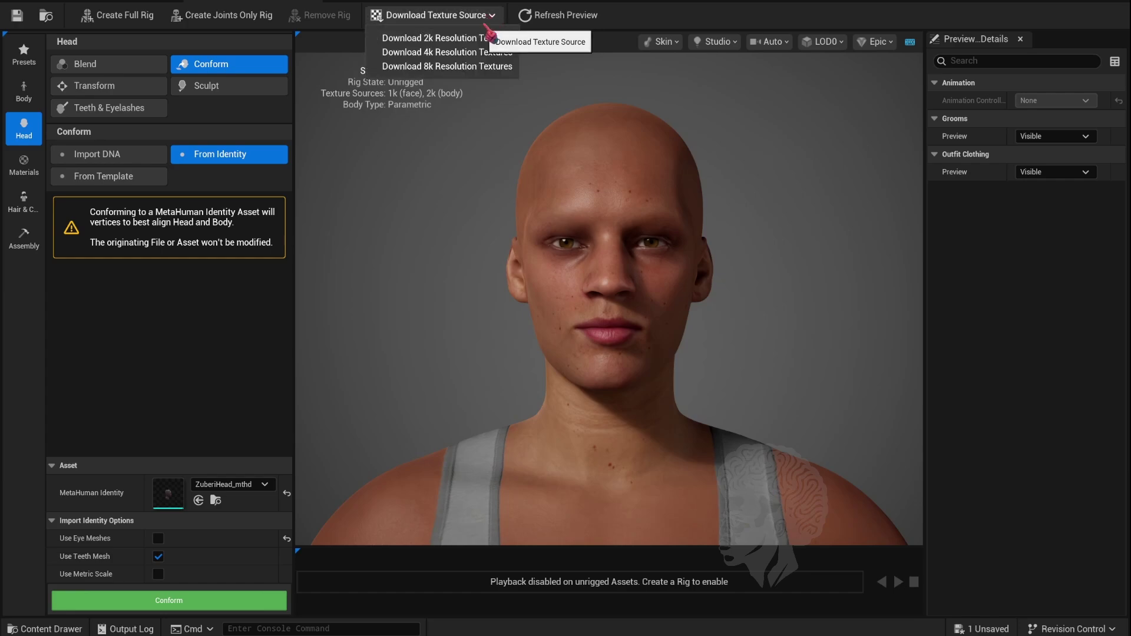
left_click(455, 68)
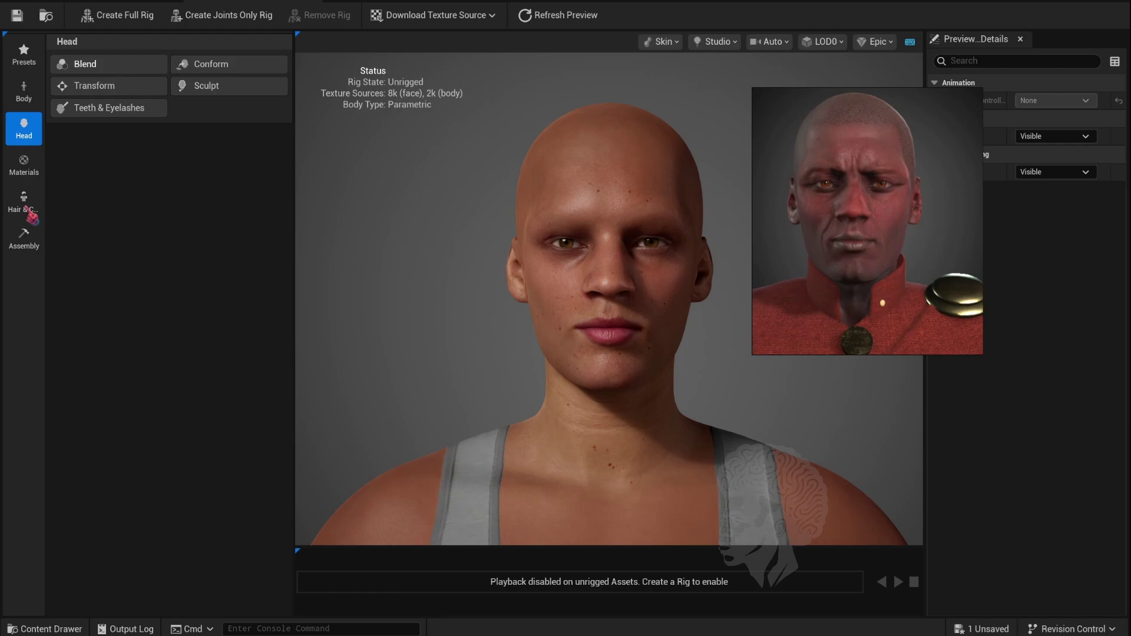
Darken the skin tone to U 0.61, V 0.47, accepting the high-resolution texture replacement
left_click(25, 168)
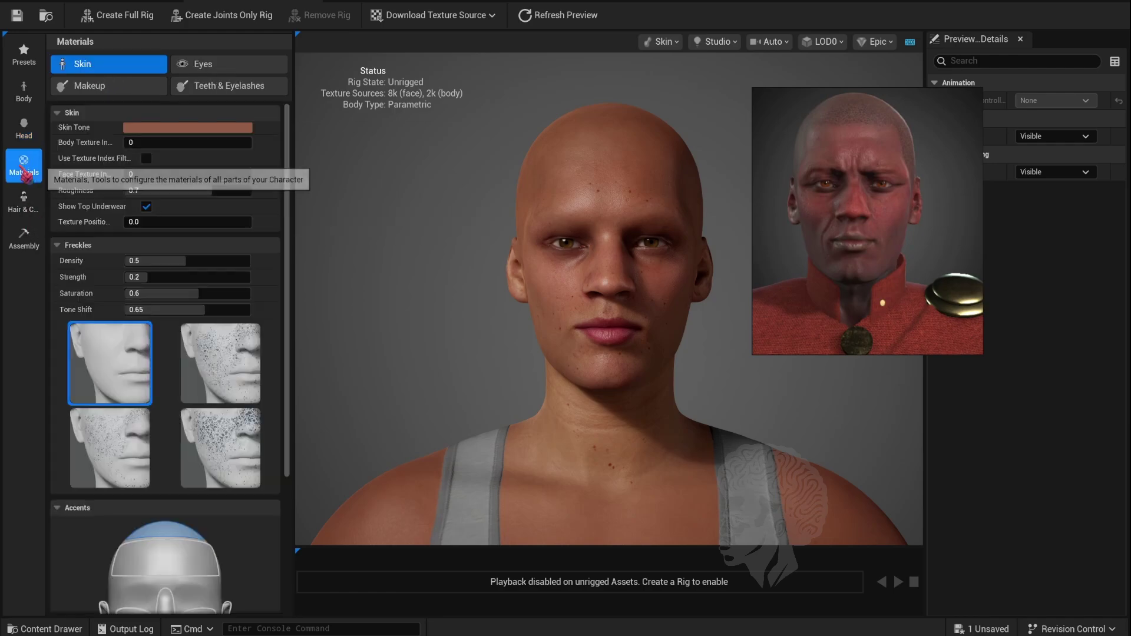
left_click(206, 128)
left_click(372, 216)
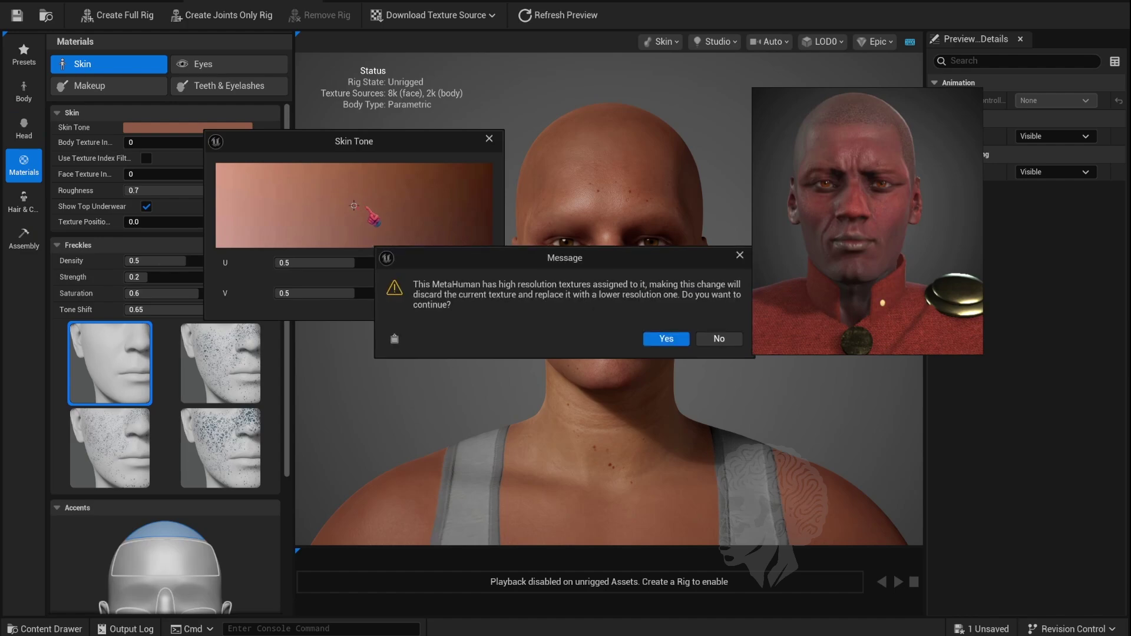
left_click(664, 339)
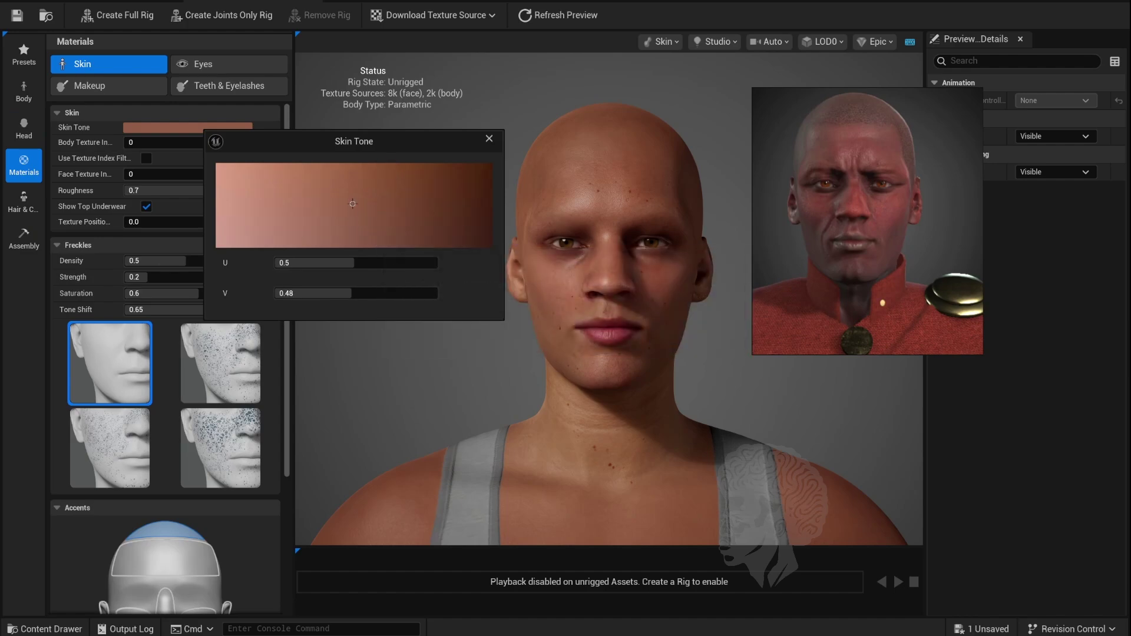
left_click(381, 206)
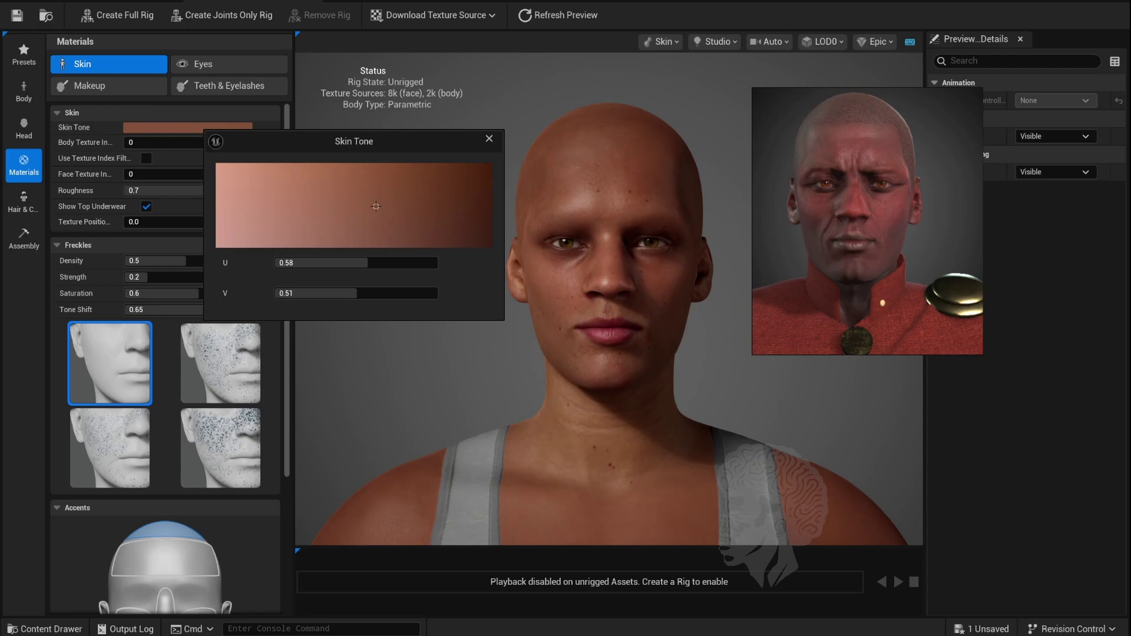
left_click(489, 140)
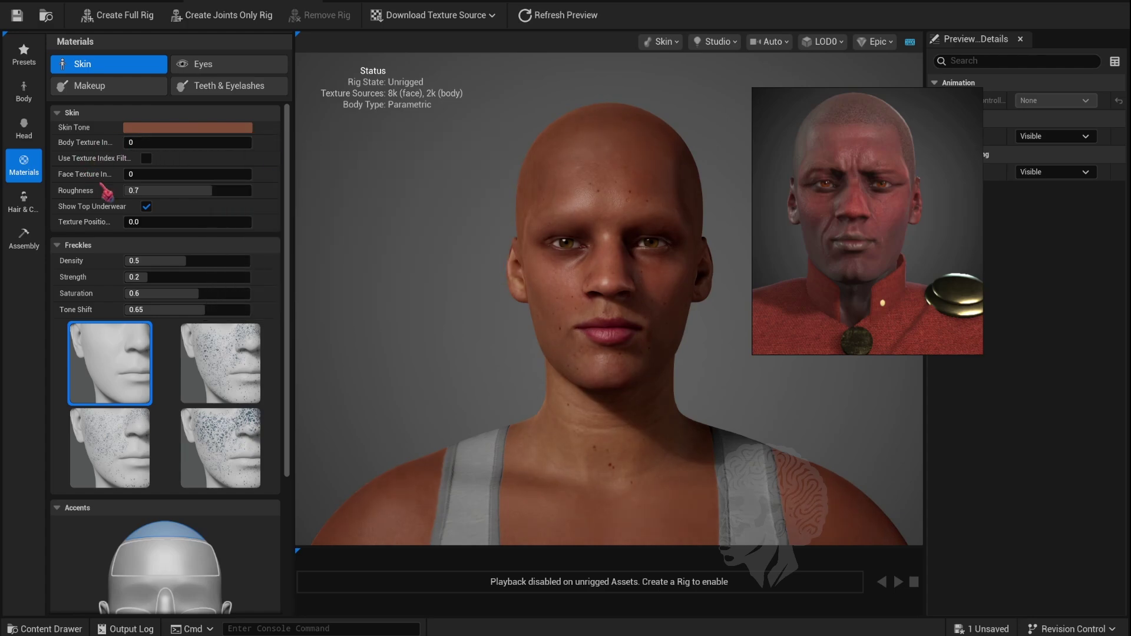
scroll(201, 191, "down", 2)
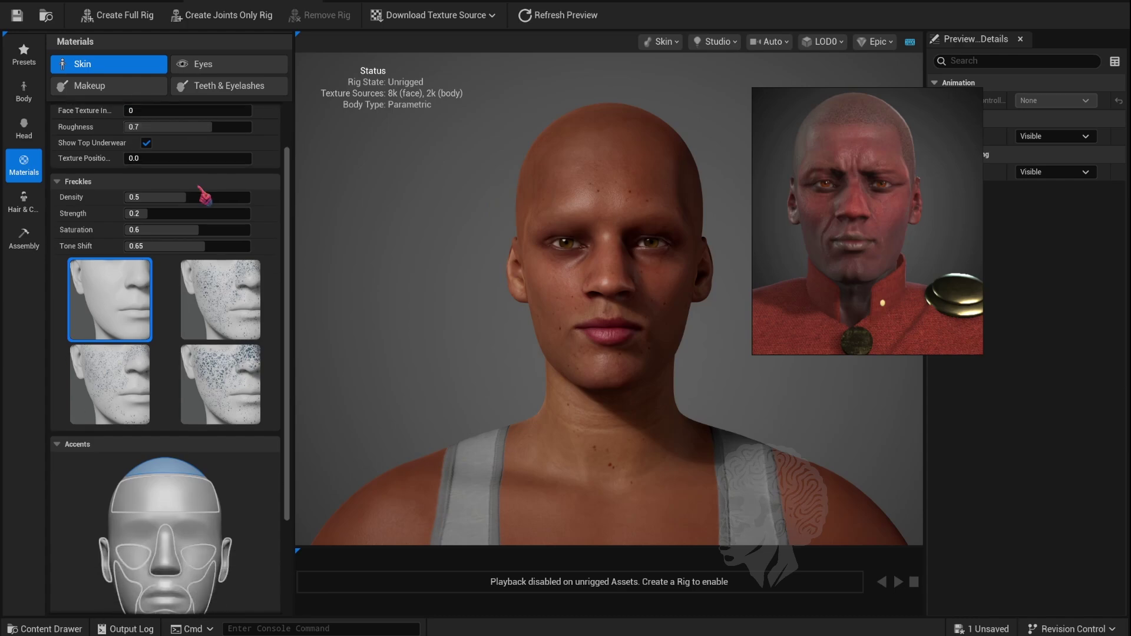
scroll(205, 194, "up", 2)
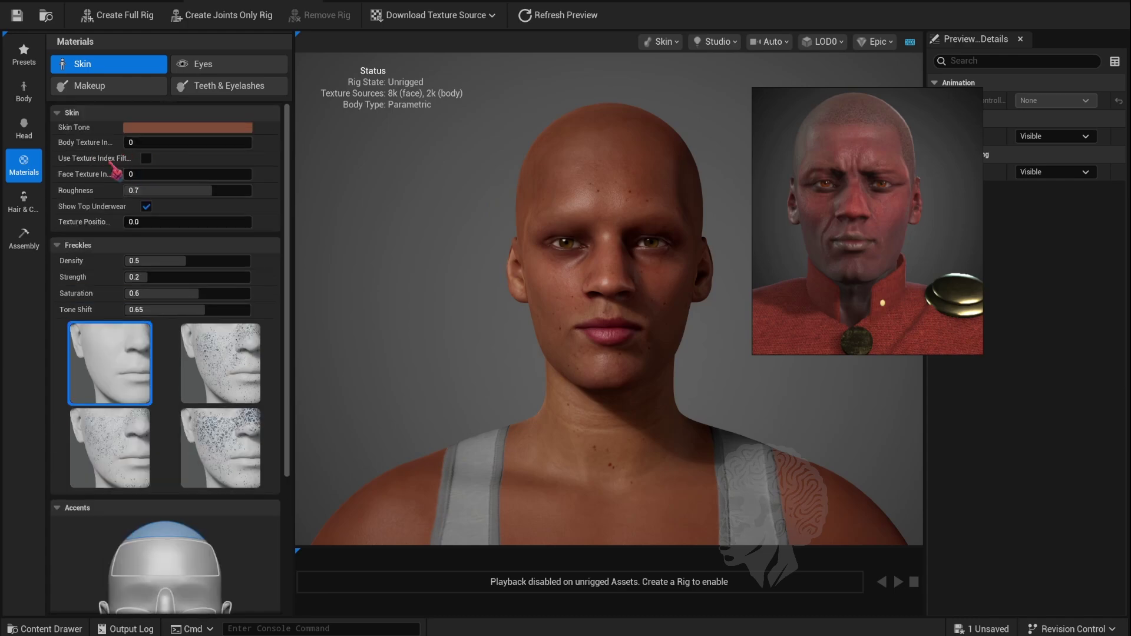
scroll(207, 237, "down", 8)
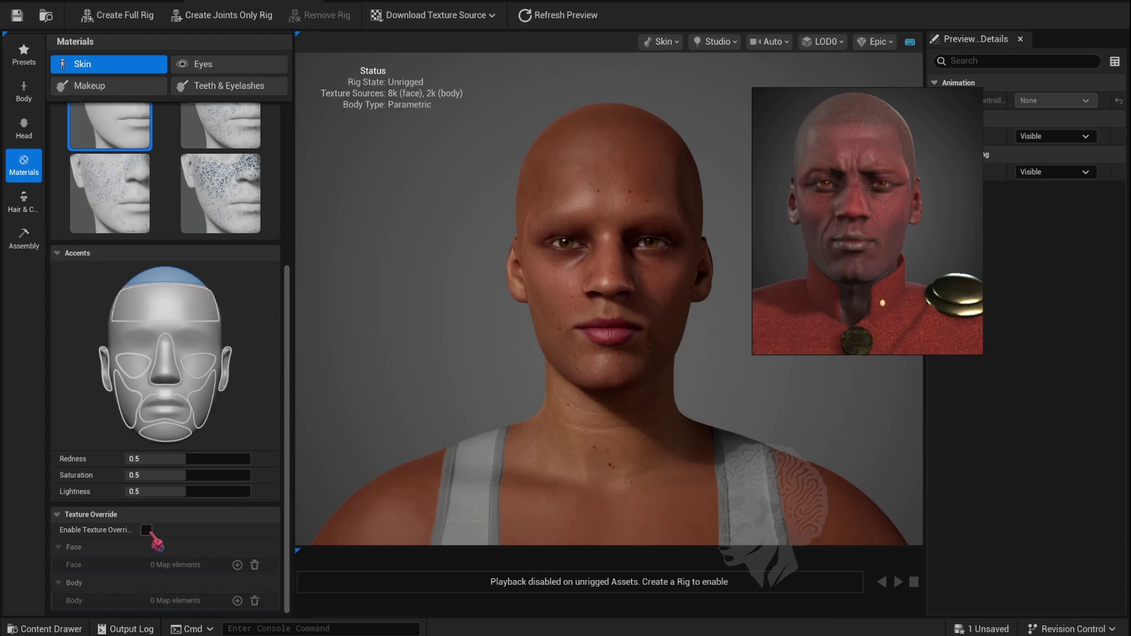
Add a face texture map element and browse a docked Content Drawer to Zuberi/textures/ZuberiHead
left_click(237, 565)
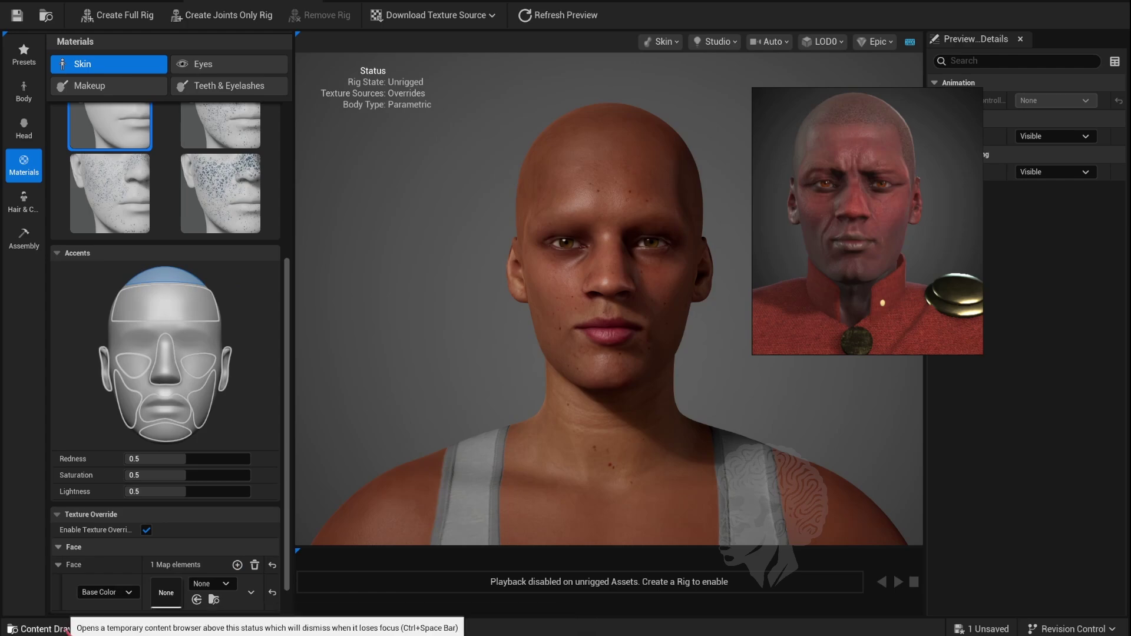
left_click(66, 629)
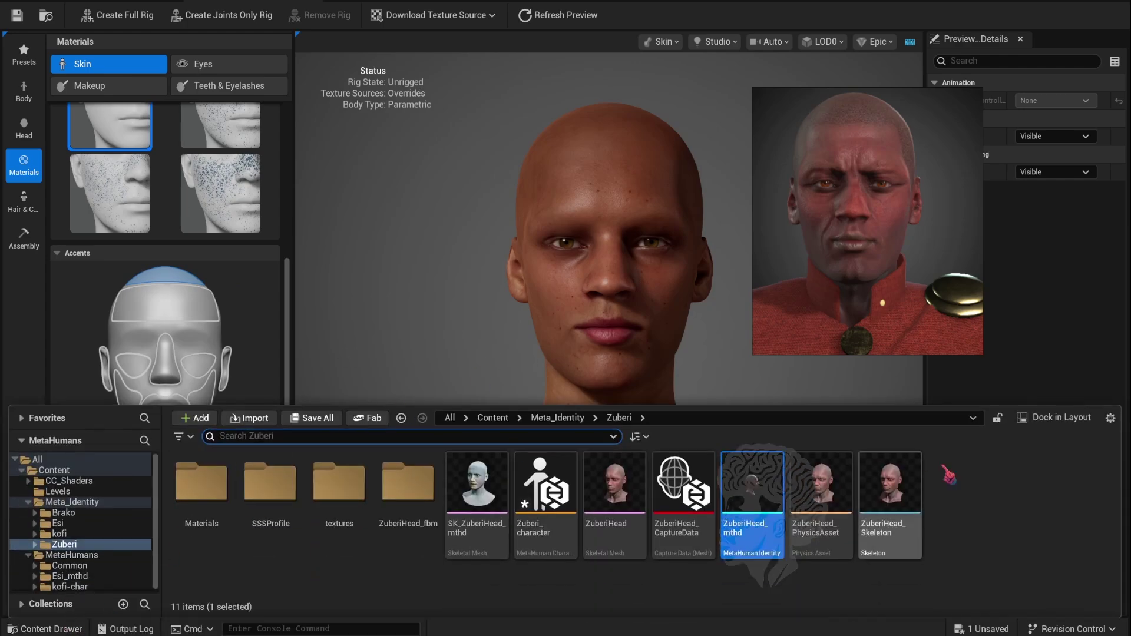
left_click(1028, 420)
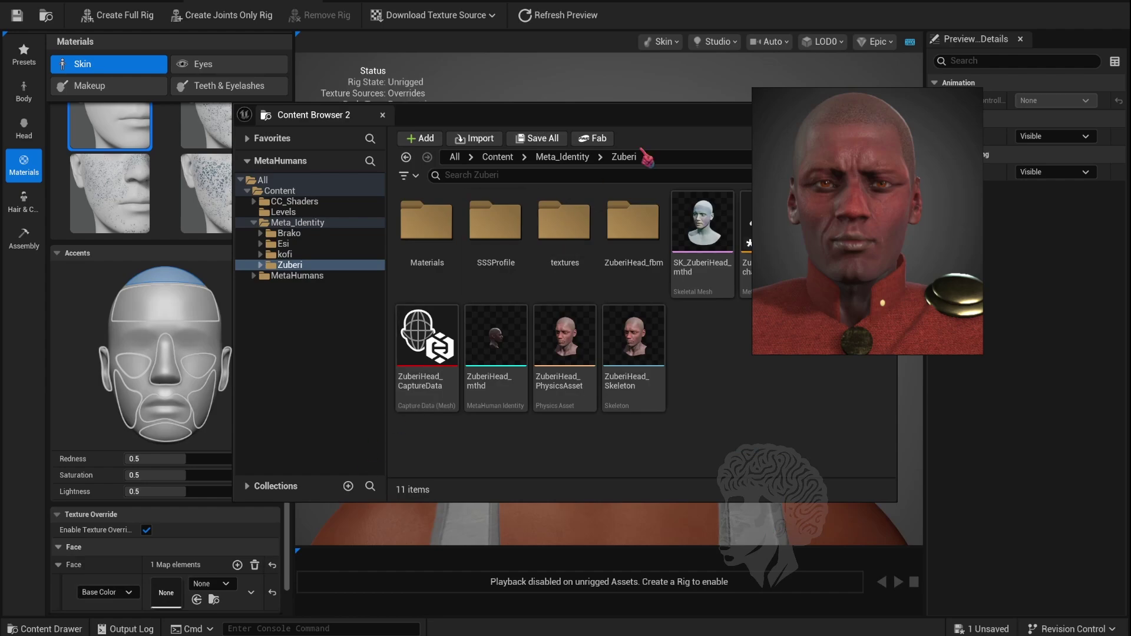
left_click_drag(656, 122, 578, 236)
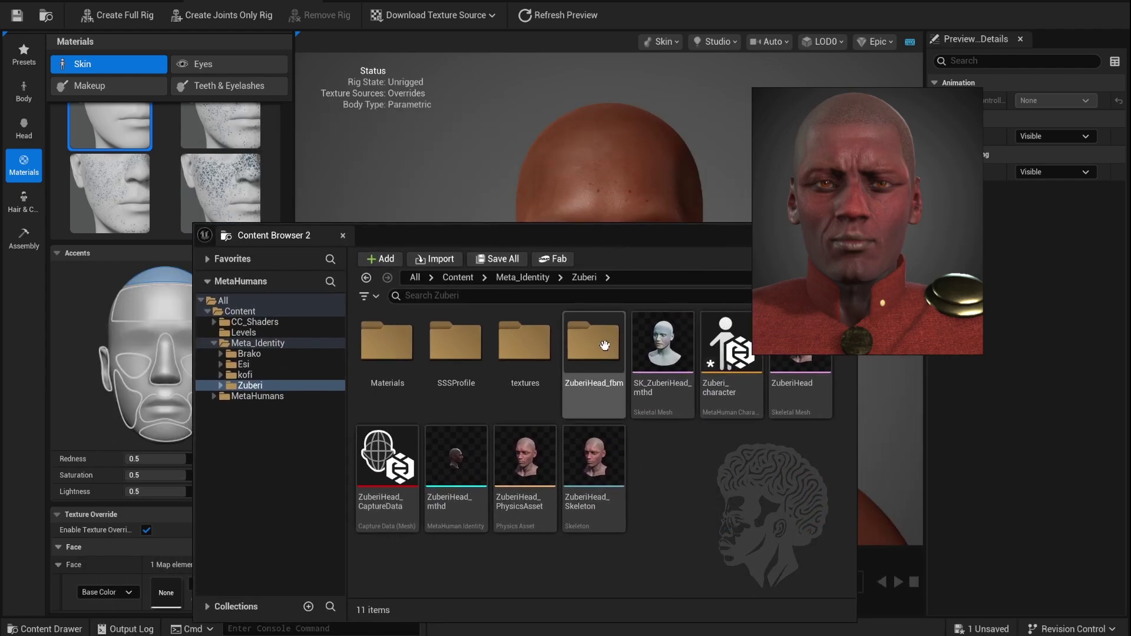
left_click(533, 360)
double_click(532, 361)
double_click(412, 353)
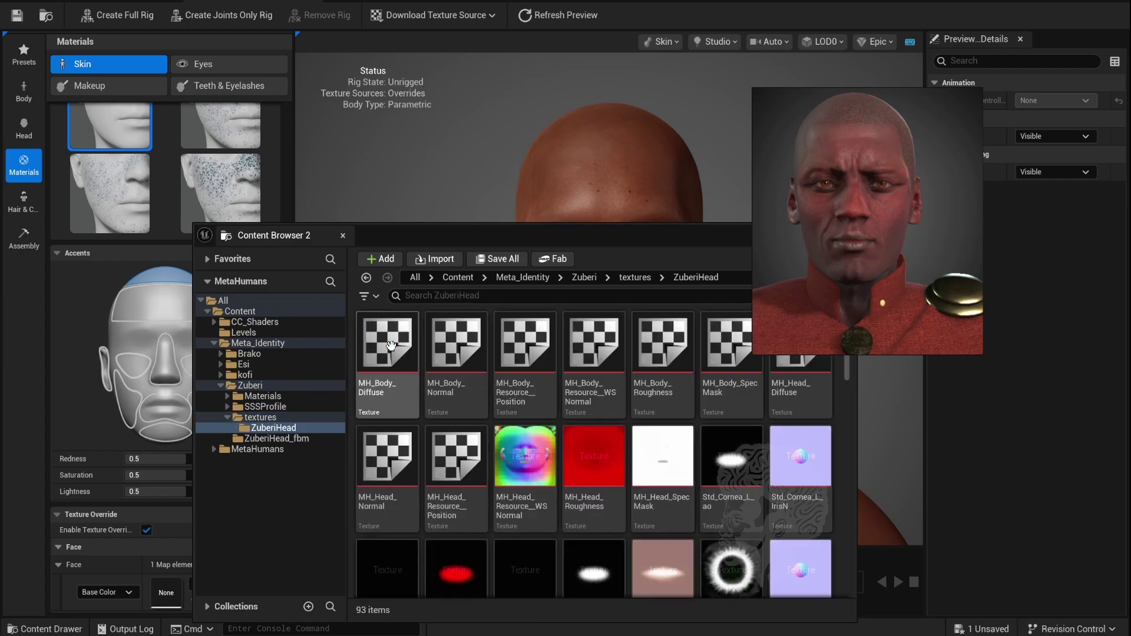
Drag MH_Head_Diffuse into the face Base Color slot
left_click_drag(701, 239, 606, 131)
left_click(707, 248)
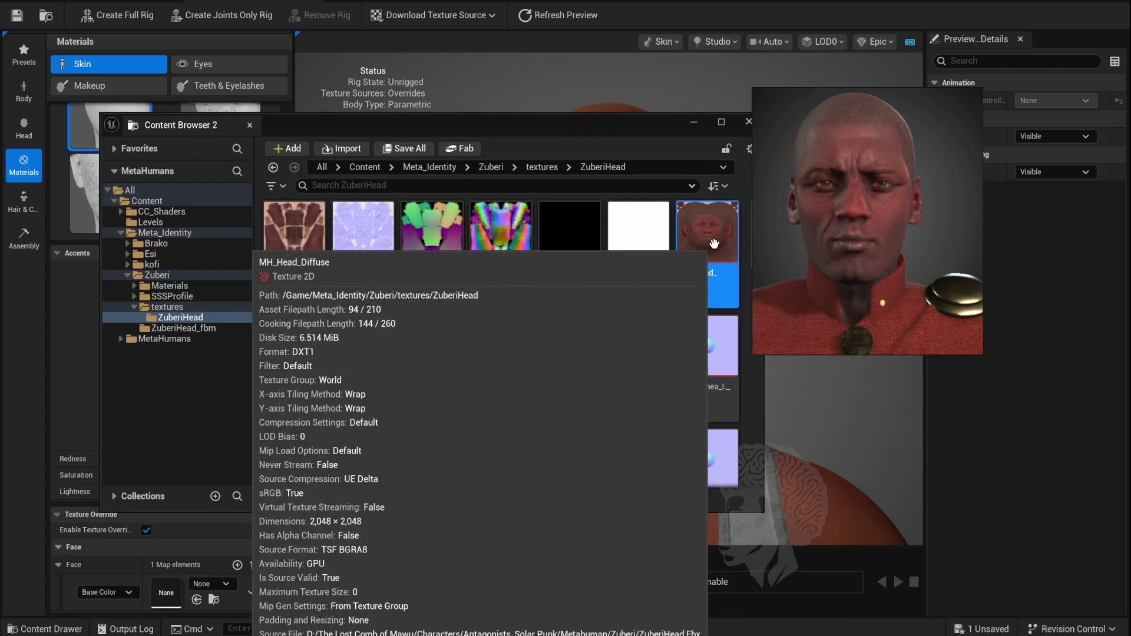
left_click_drag(707, 254, 173, 592)
left_click_drag(586, 132, 829, 406)
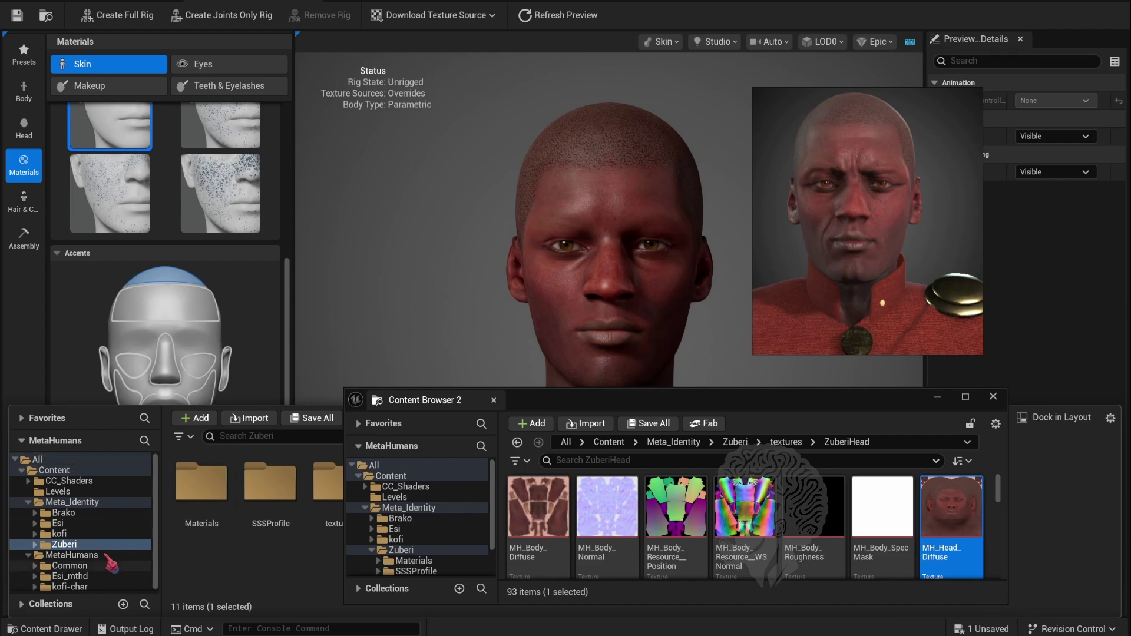
left_click(253, 370)
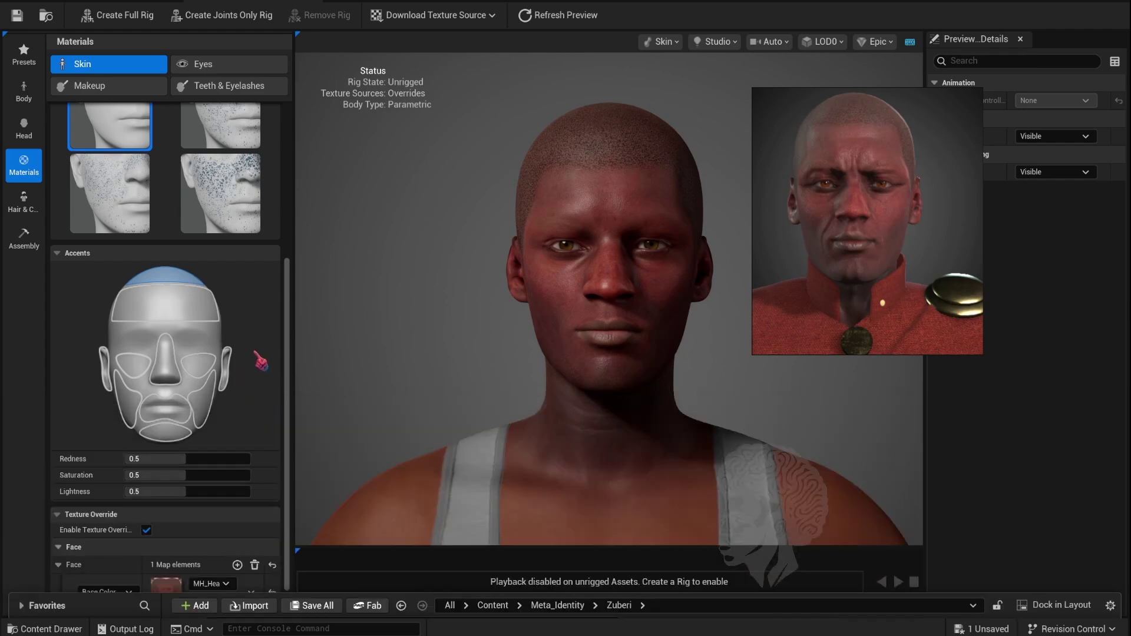
Add a second face map element and set its type to Normal
scroll(185, 566, "down", 2)
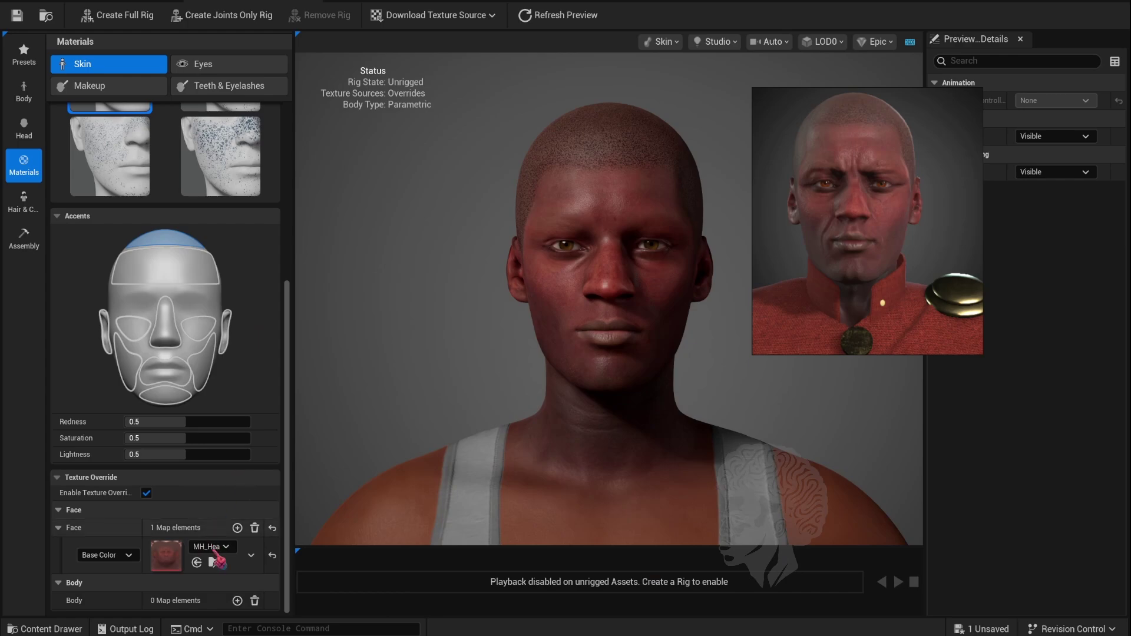
left_click(237, 528)
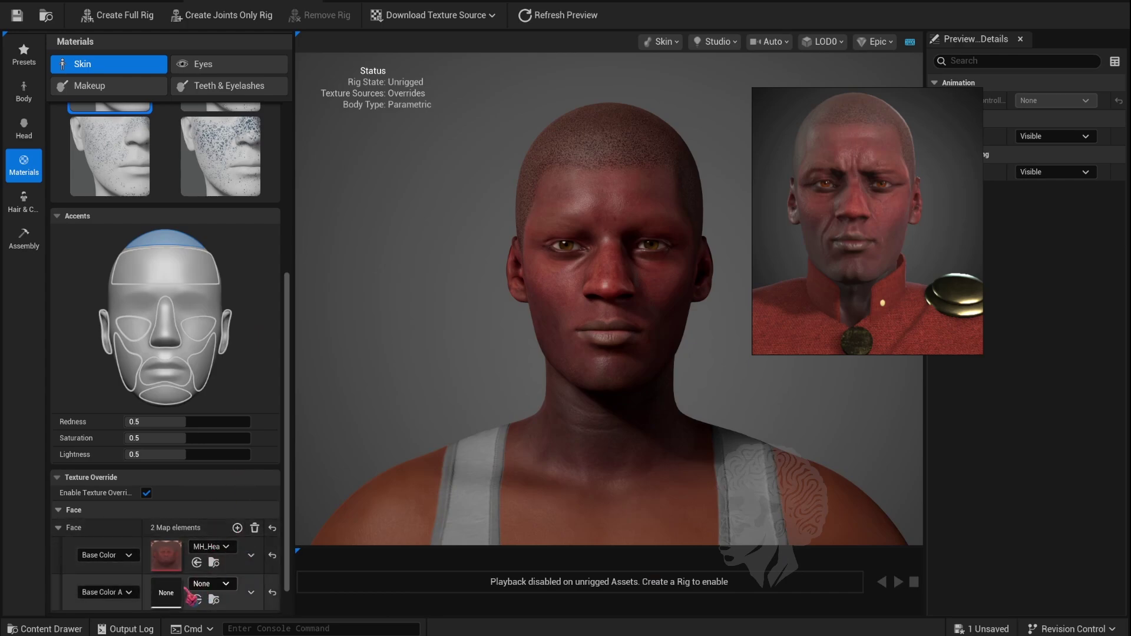
left_click(131, 593)
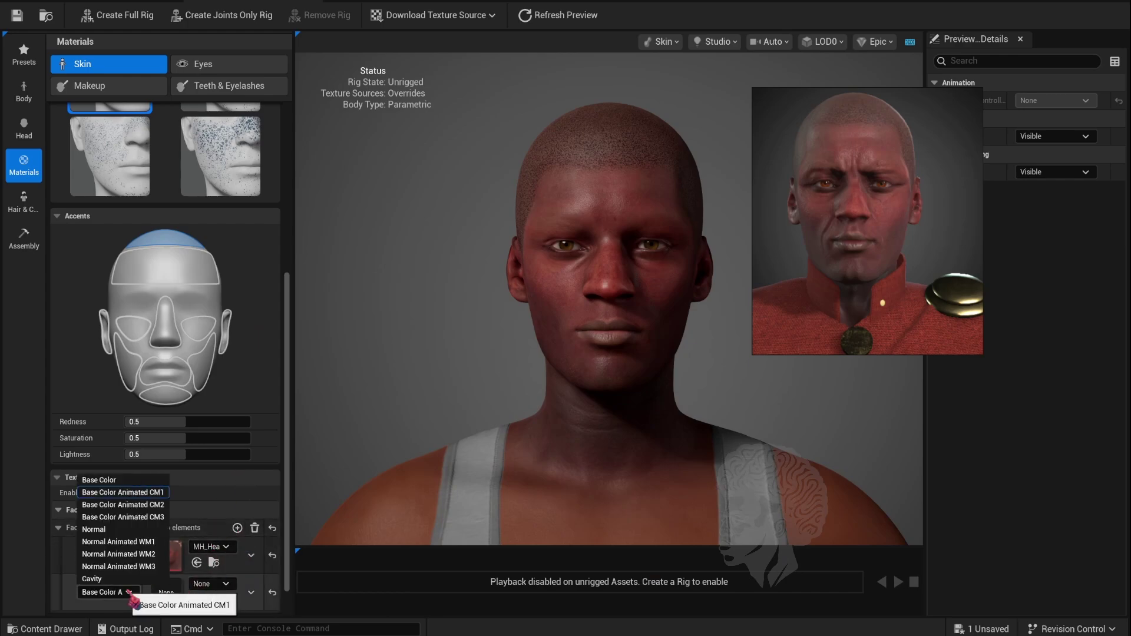
left_click(112, 522)
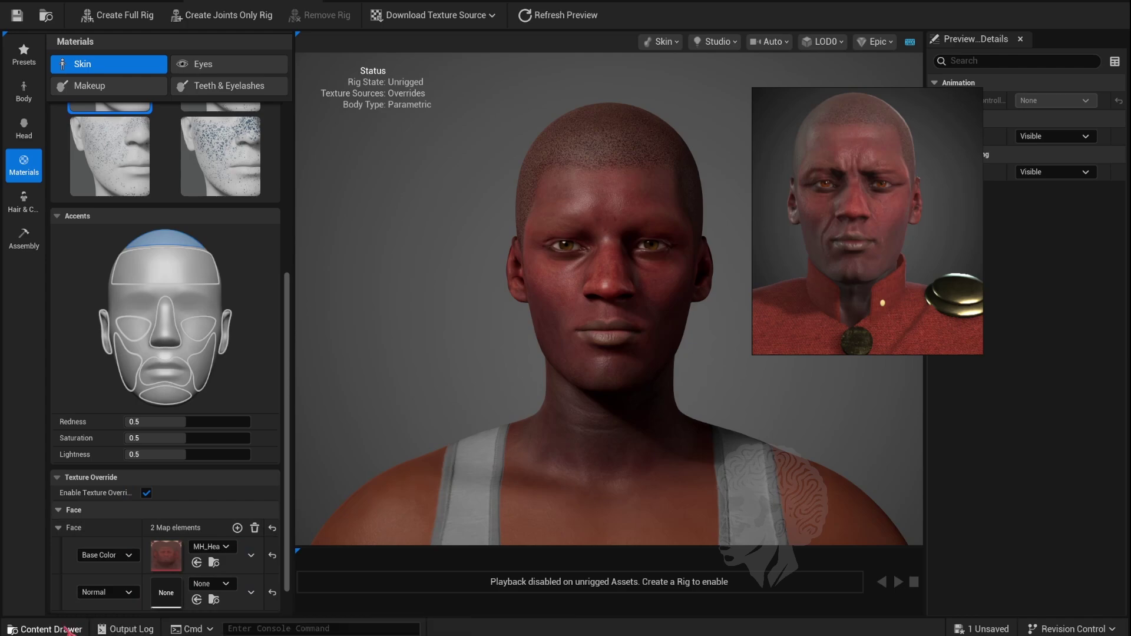
Assign MH_Head_Normal from the ZuberiHead textures folder to the face Normal slot
left_click(44, 628)
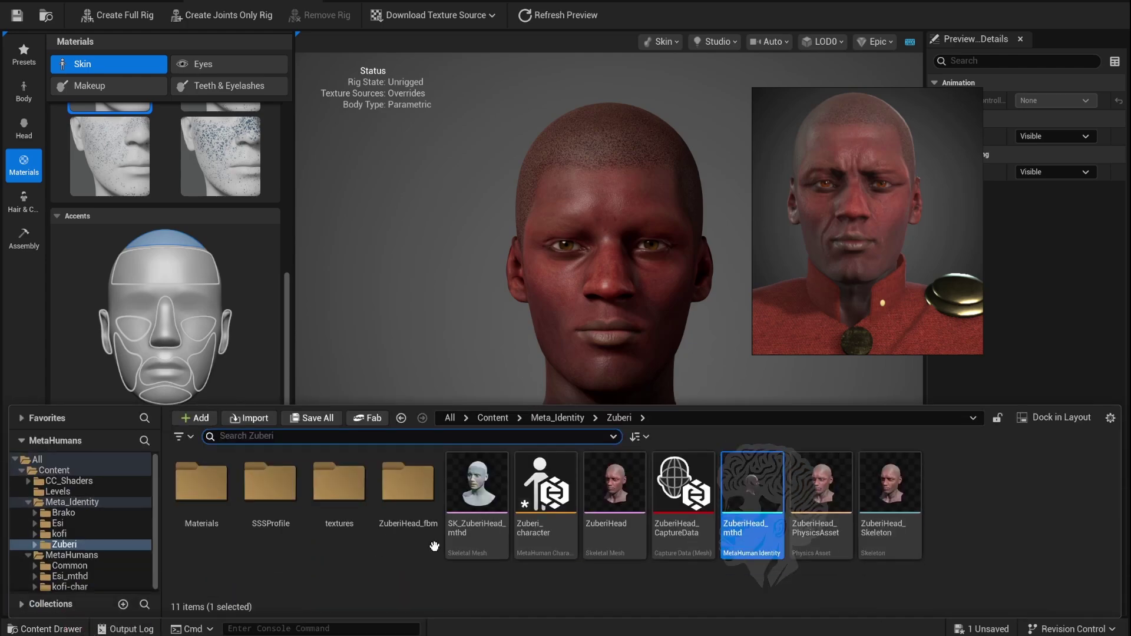
left_click(342, 487)
double_click(341, 487)
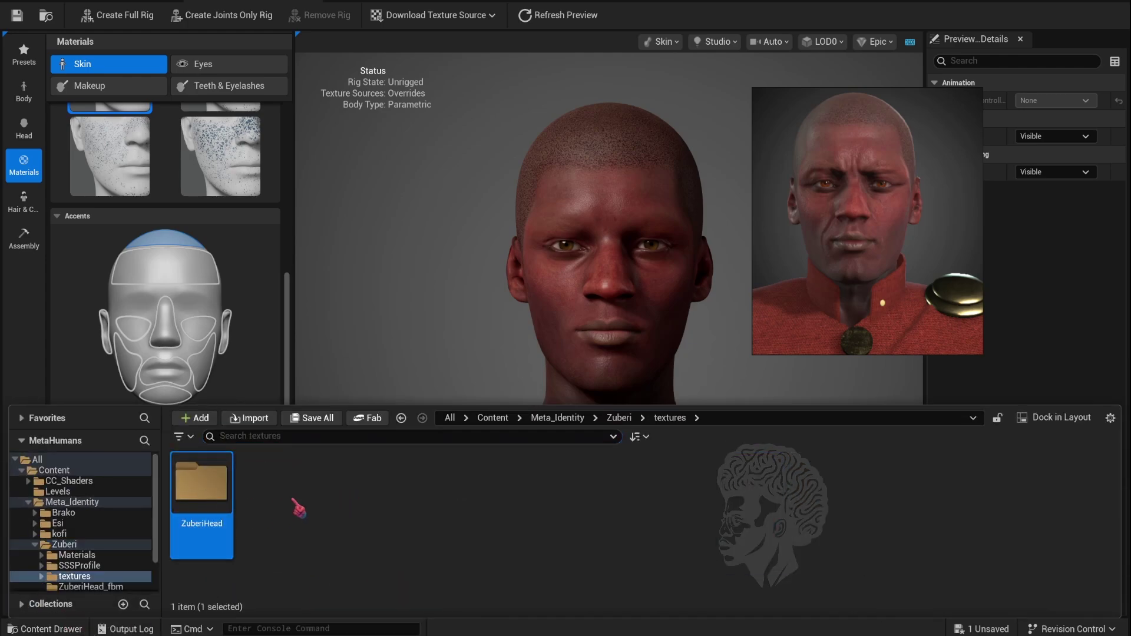
double_click(202, 483)
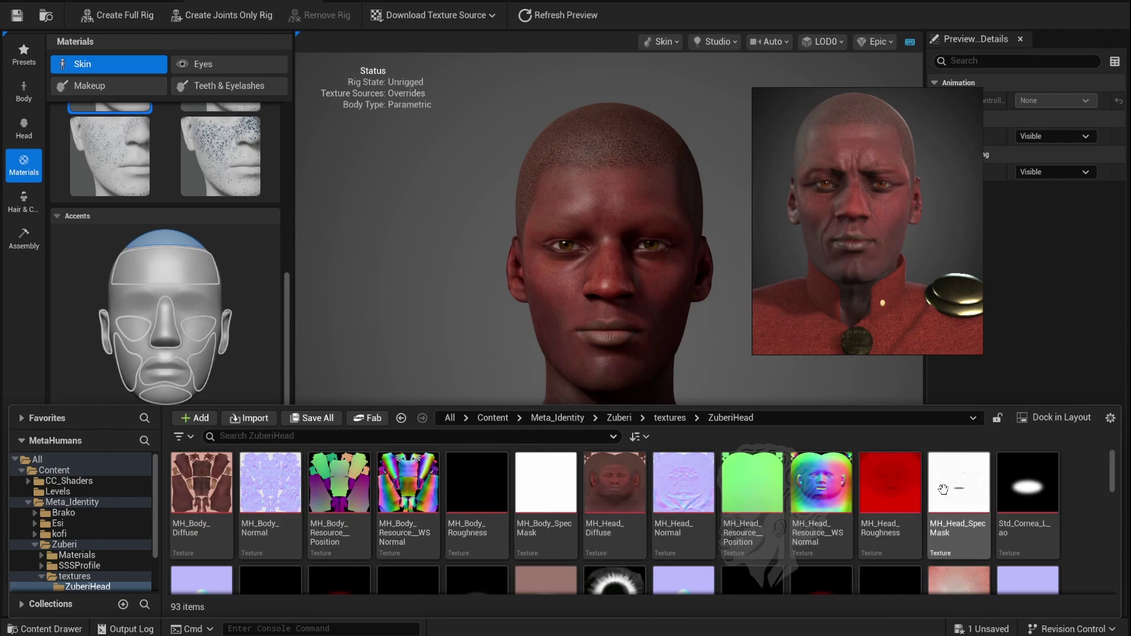
left_click(684, 501)
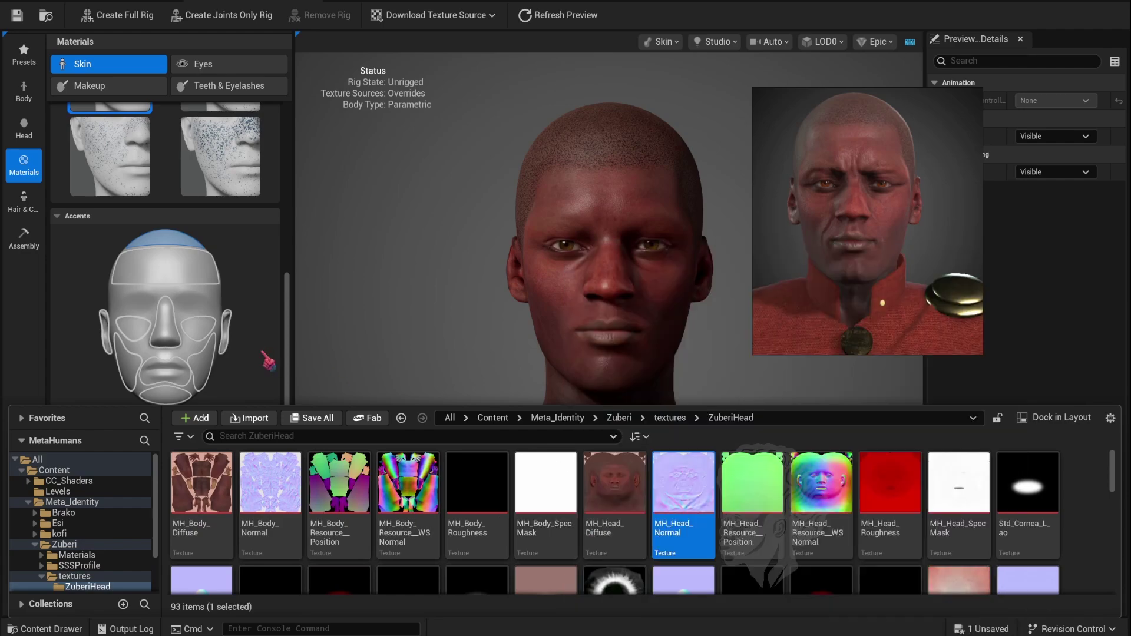
left_click(271, 373)
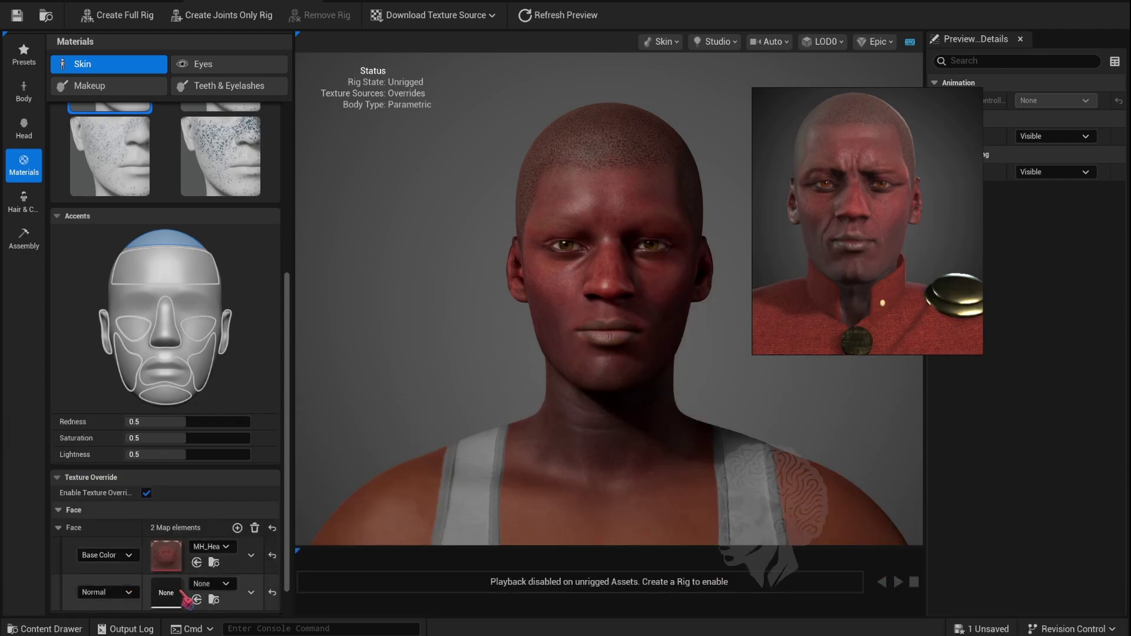
left_click(197, 599)
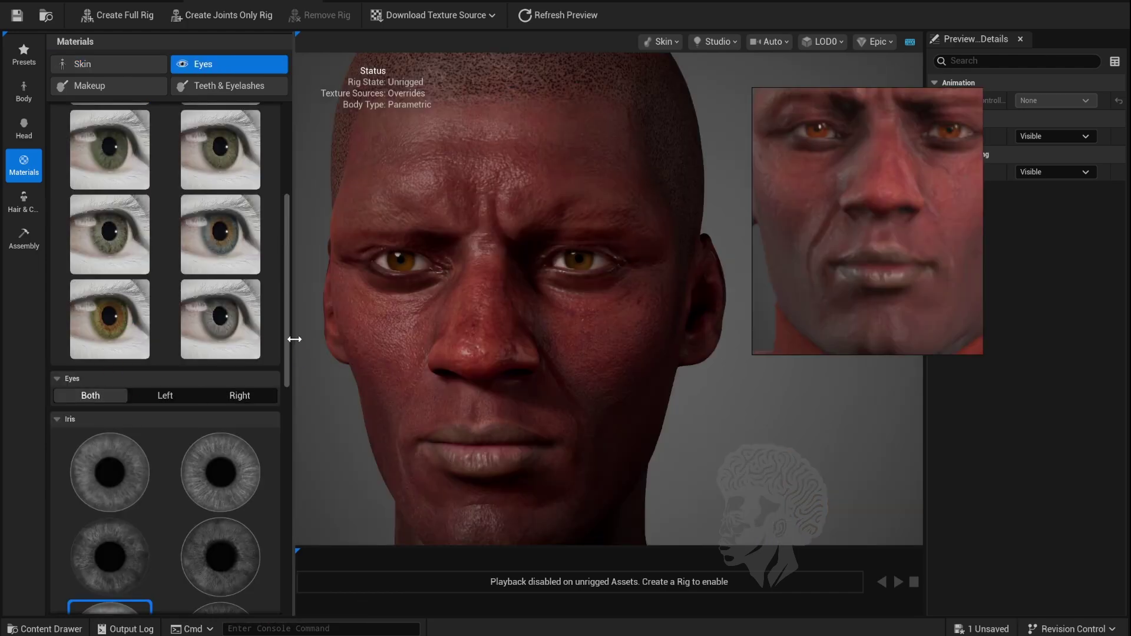
Lighten the eye material's iris Primary Color and set Limbal Ring Softness to 0.45
left_click_drag(290, 338, 298, 441)
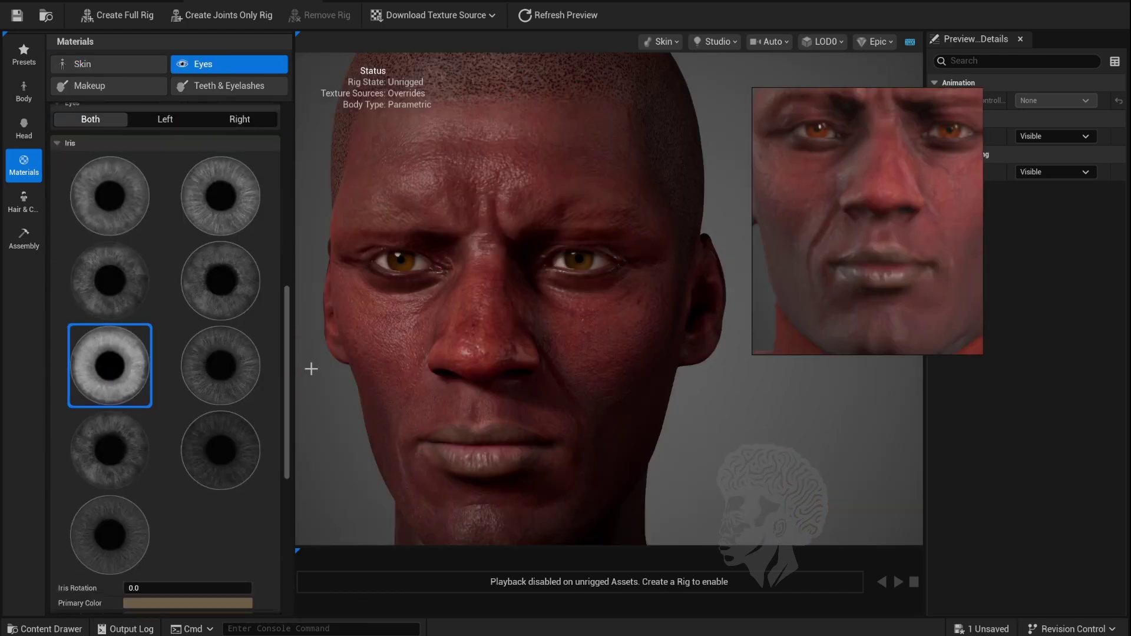
scroll(171, 411, "down", 5)
left_click(151, 394)
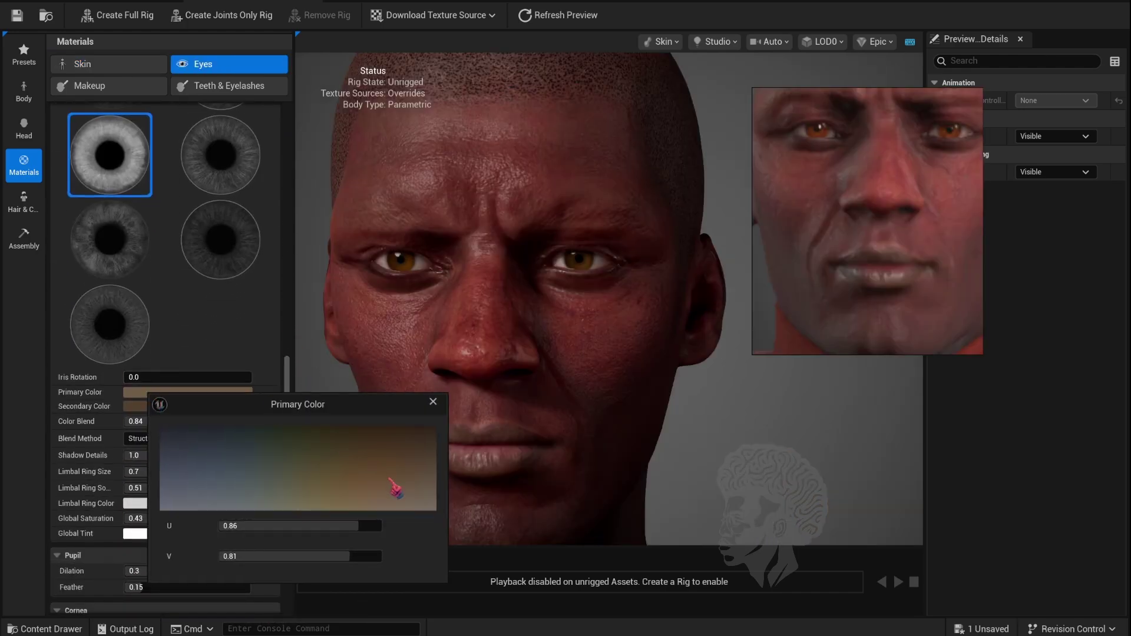
mouse_move(399, 493)
left_mouse_down()
mouse_move(280, 430)
mouse_move(380, 510)
left_mouse_up()
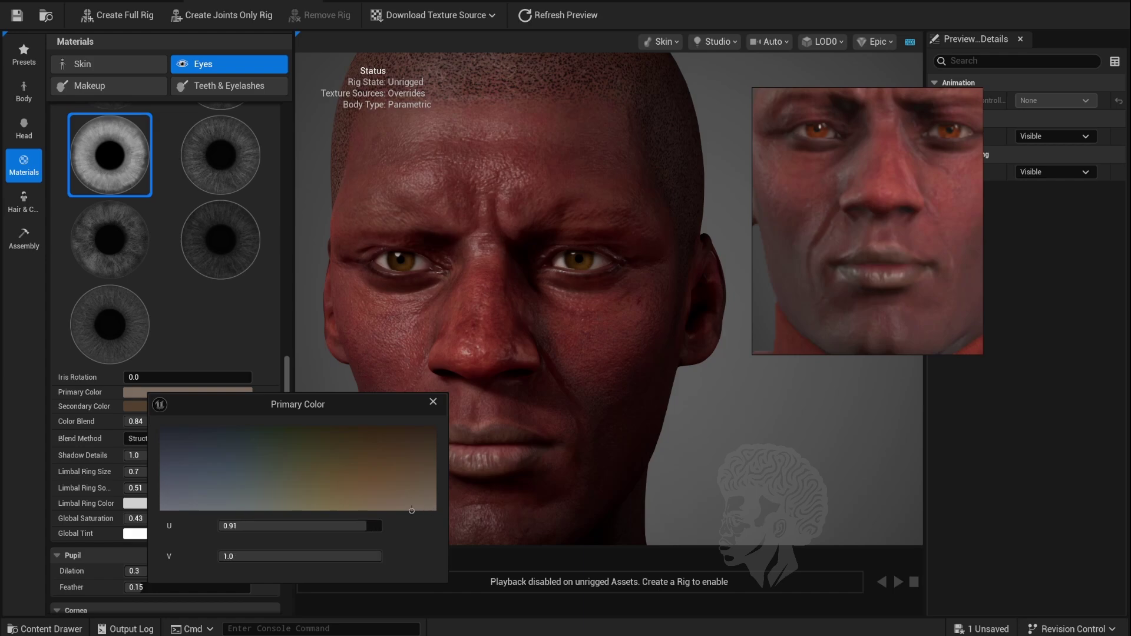
left_click(432, 402)
scroll(171, 468, "down", 2)
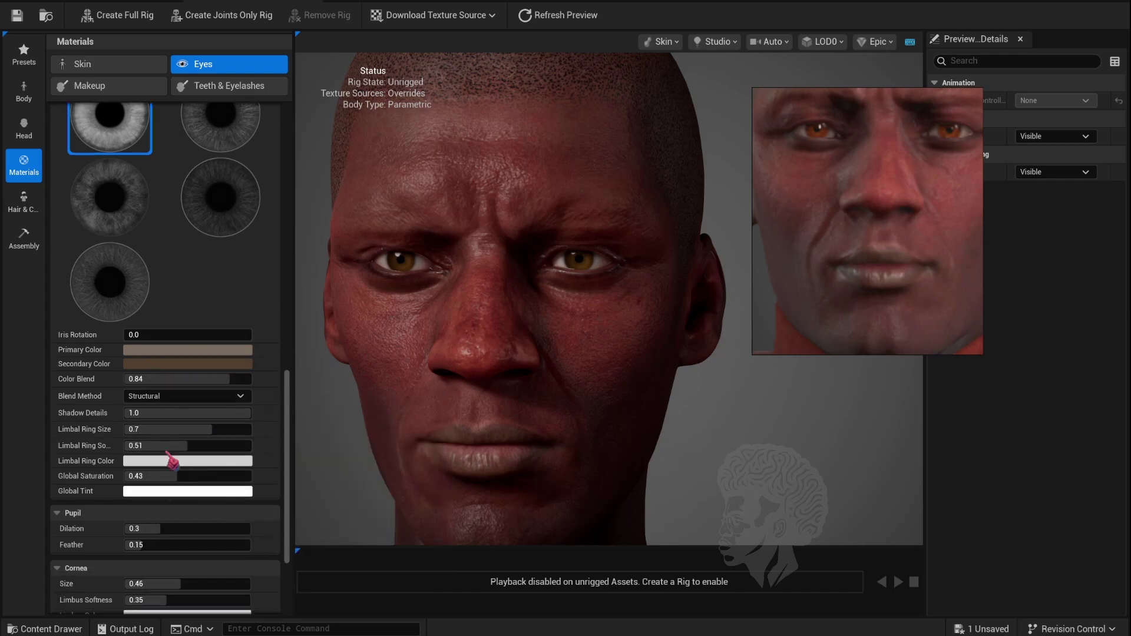
scroll(661, 404, "down", 3)
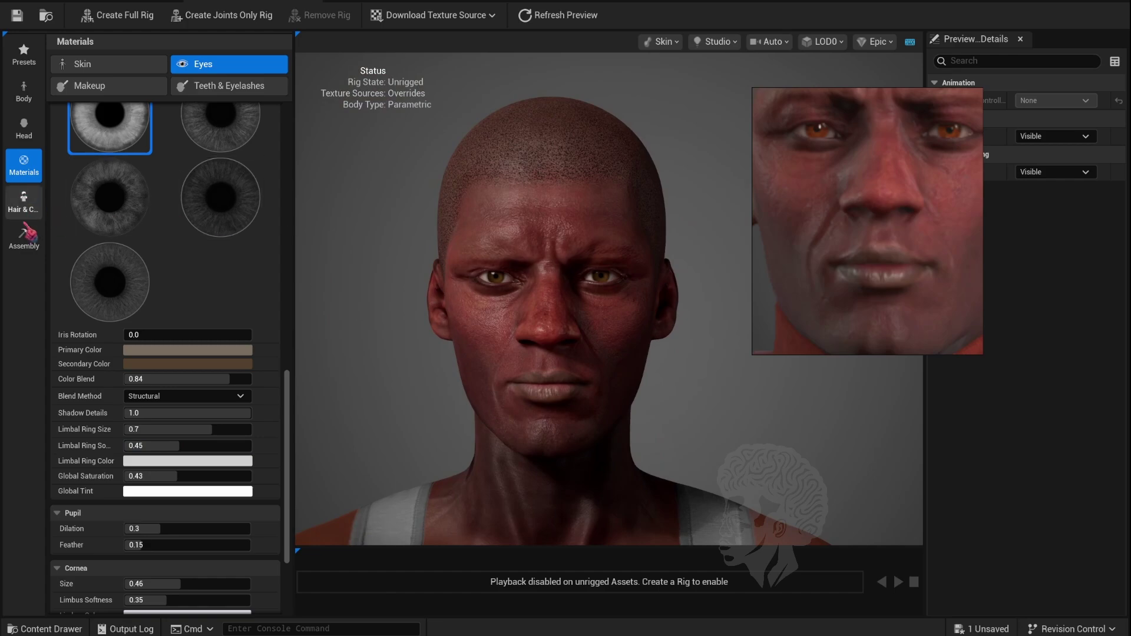
In the parametric body, lower masculinity to about -0.024, reduce muscularity, fat and chest, and set neck near 41.5
left_click(24, 91)
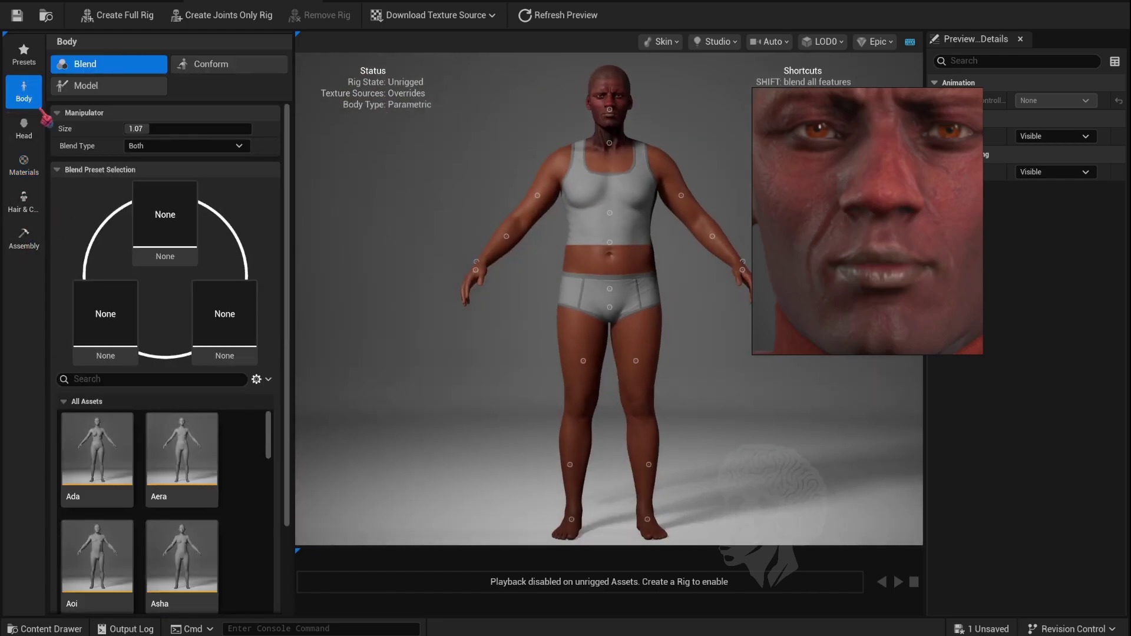
left_click(109, 86)
left_click_drag(147, 176, 210, 192)
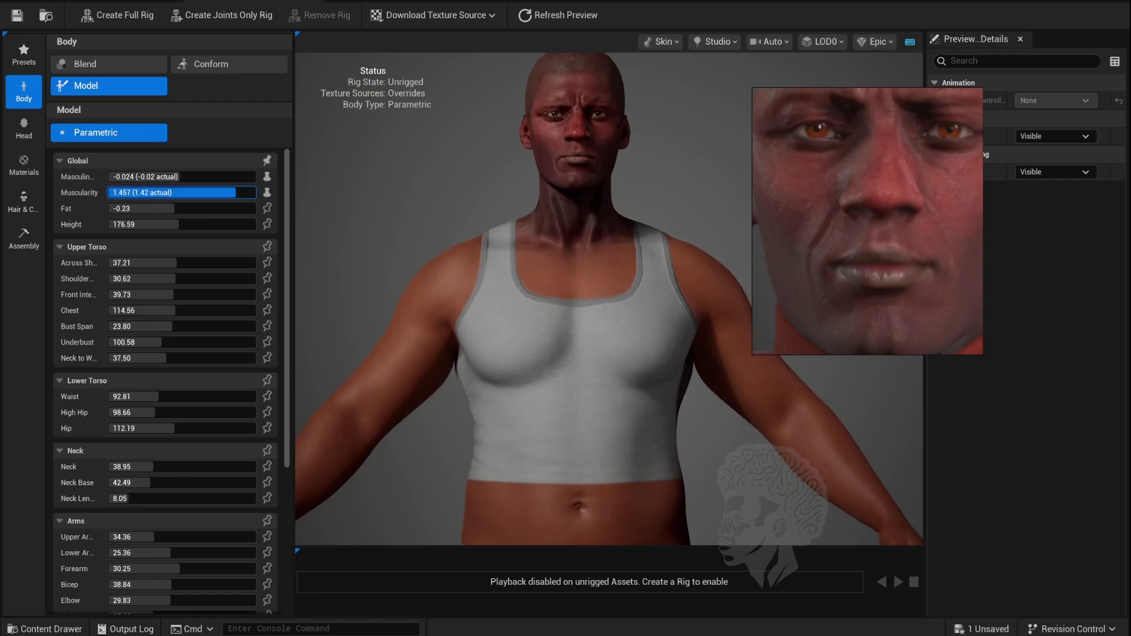
left_click_drag(174, 208, 169, 208)
left_click_drag(127, 467, 171, 467)
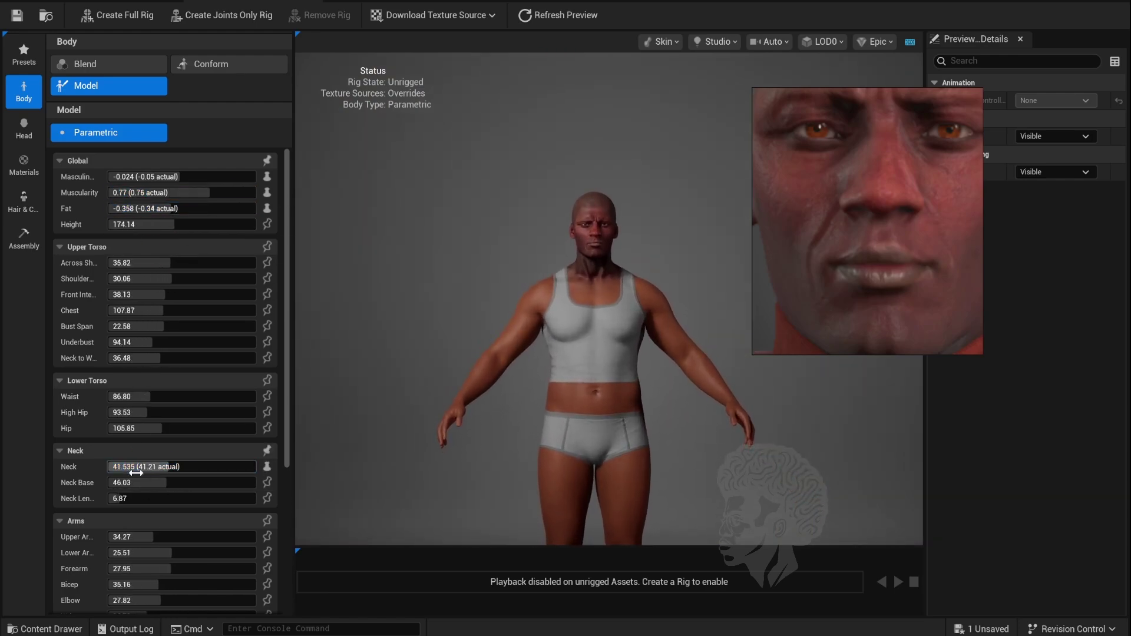
left_click_drag(163, 310, 154, 326)
Adjust the waist and arm measurements to Forearm 30.254 and Bicep 36.056
scroll(154, 353, "down", 1)
mouse_move(149, 375)
left_mouse_down()
mouse_move(138, 375)
mouse_move(148, 375)
left_mouse_up()
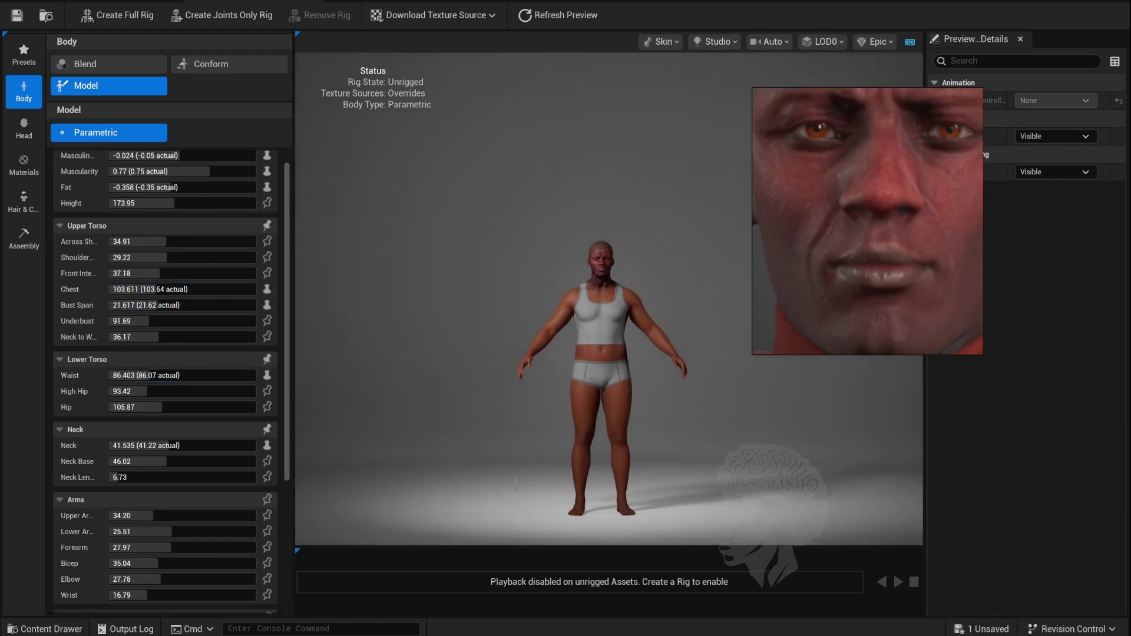
scroll(69, 413, "down", 4)
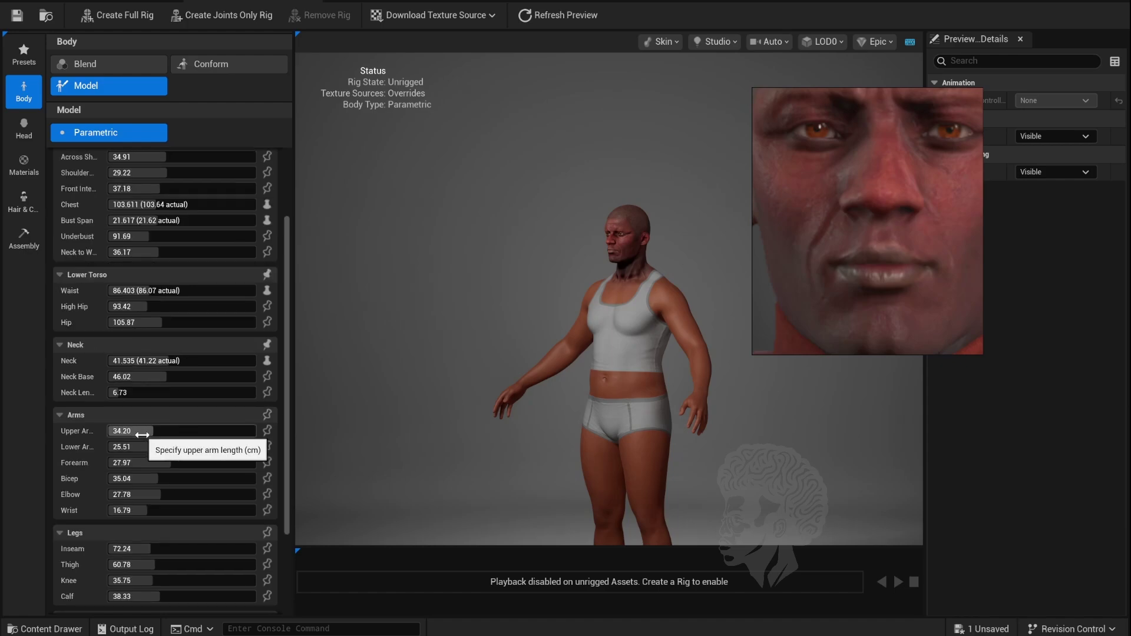
left_click_drag(154, 478, 165, 479)
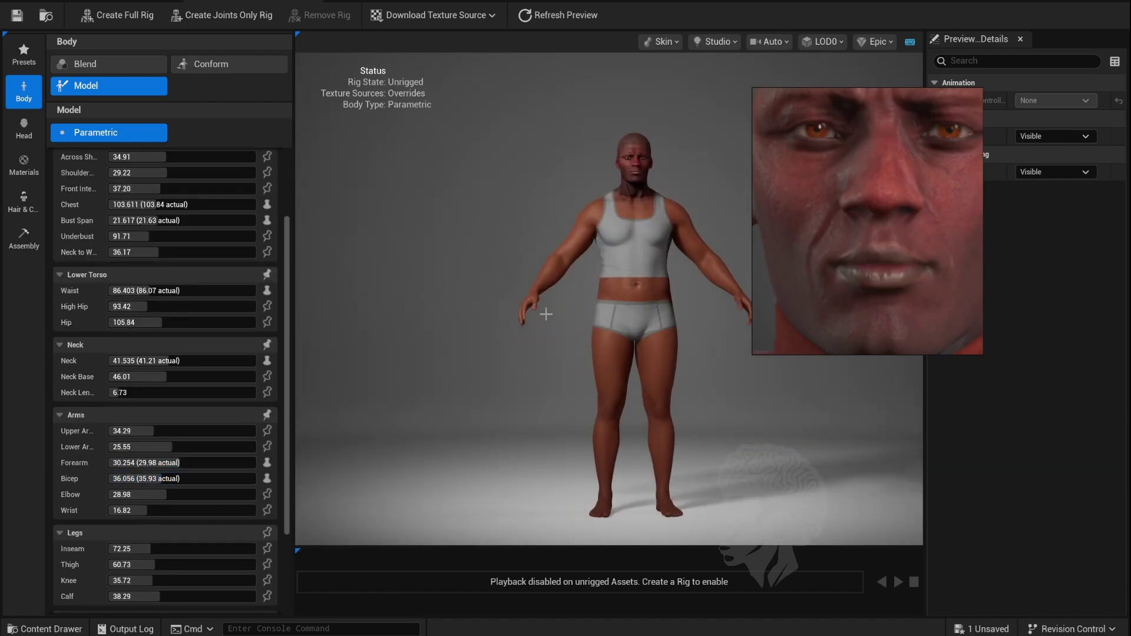
scroll(171, 554, "down", 6)
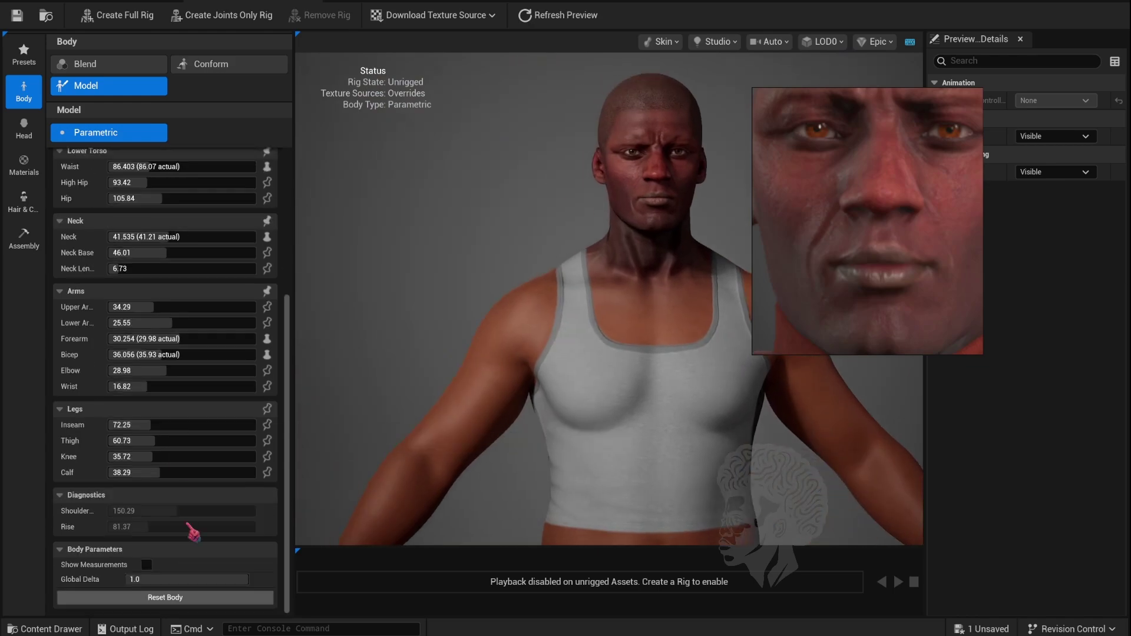
left_click(24, 165)
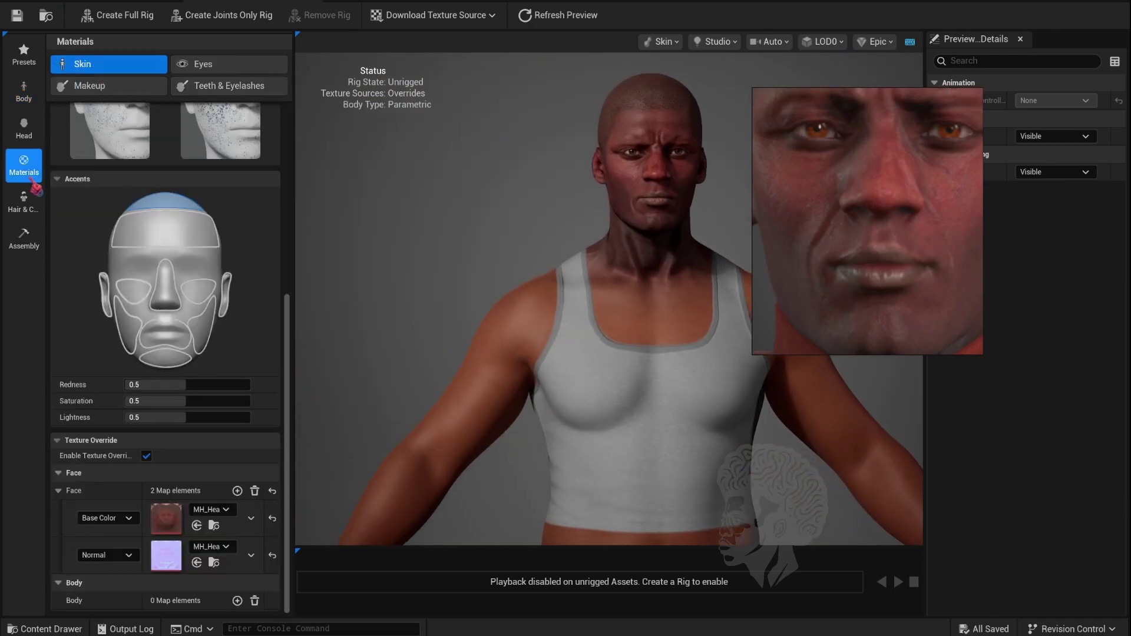
Add a body map element and assign MH_Body_Diffuse as the body Base Color override
left_click(237, 600)
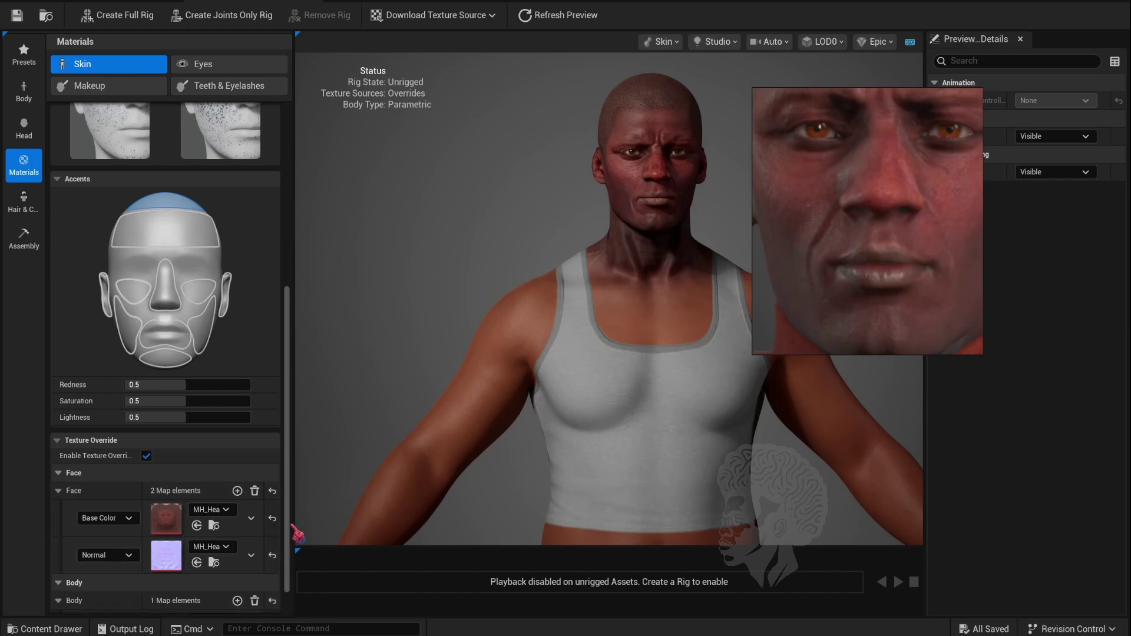
scroll(293, 537, "down", 1)
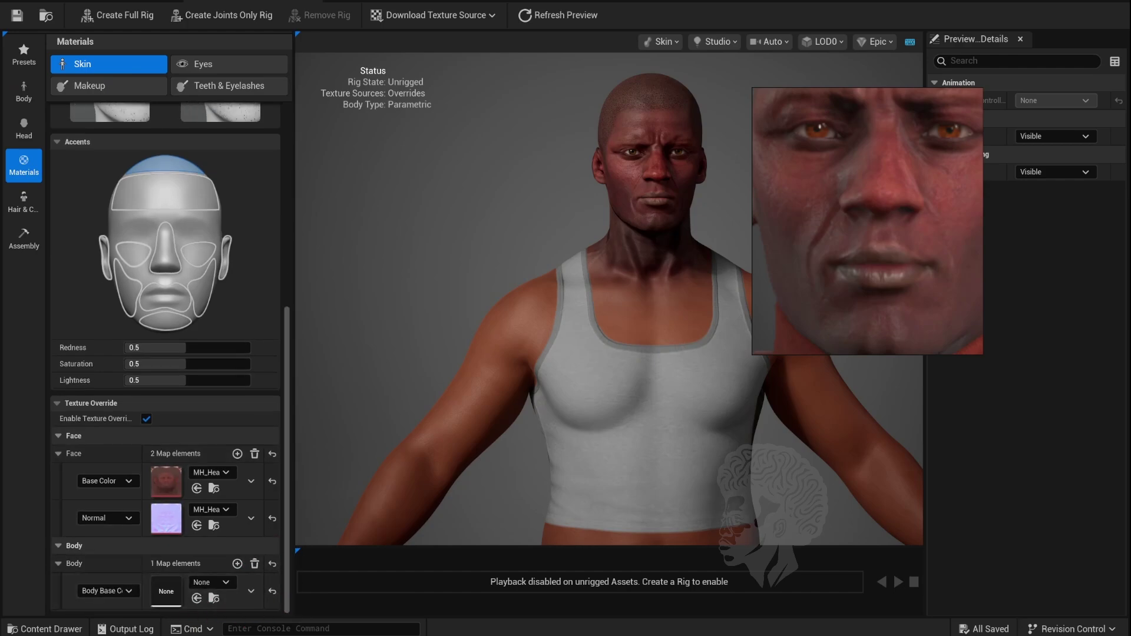
left_click(44, 629)
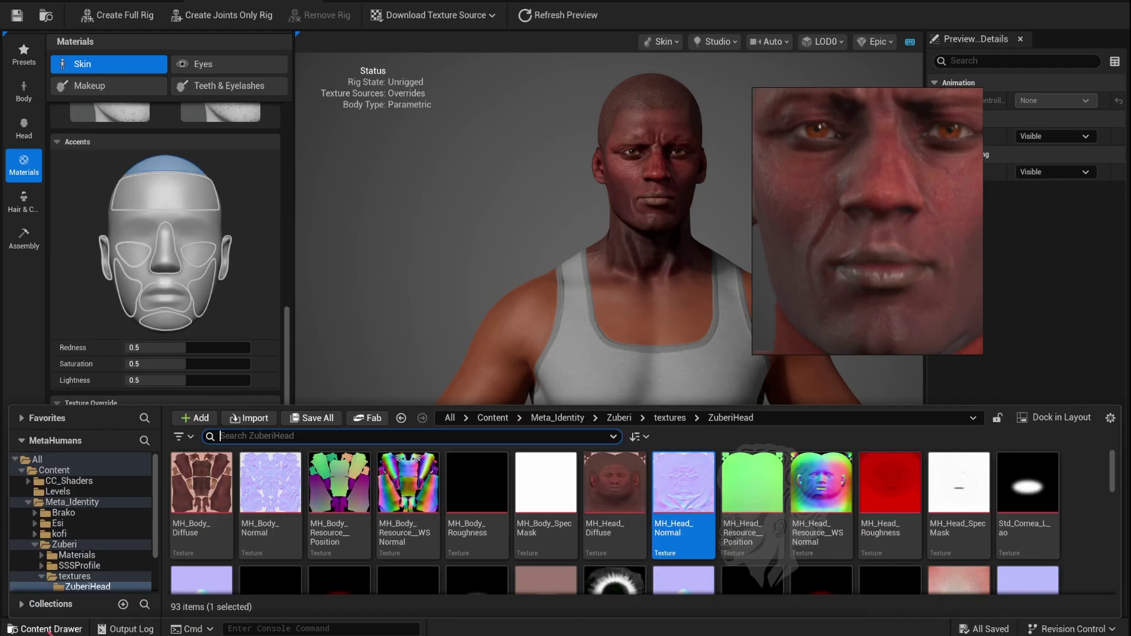
left_click(196, 500)
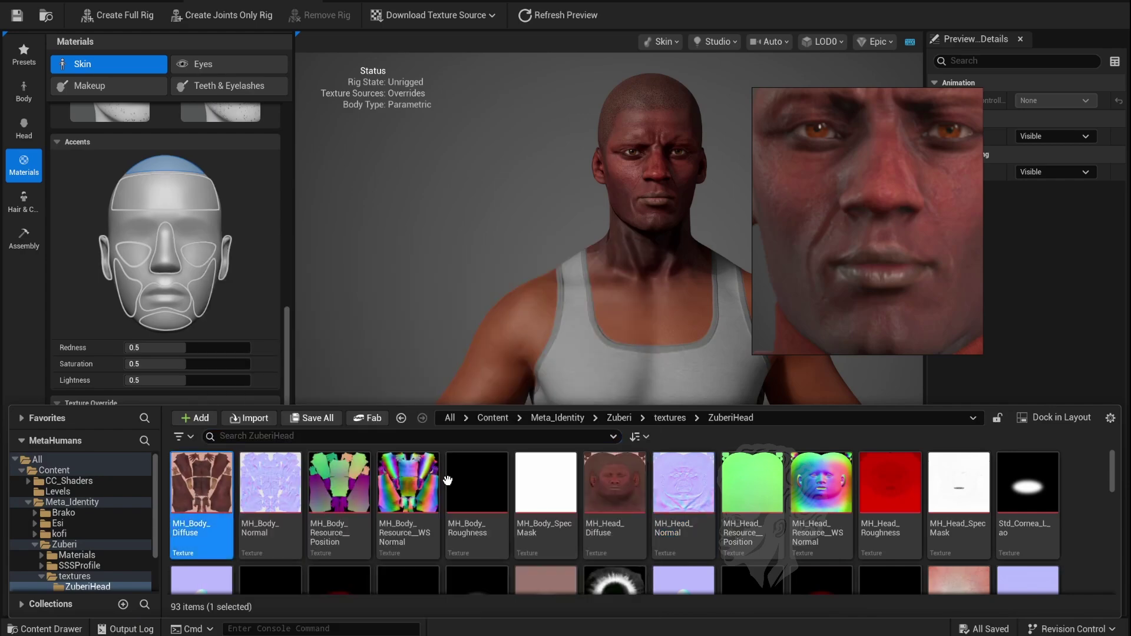
left_click(287, 361)
left_click(197, 598)
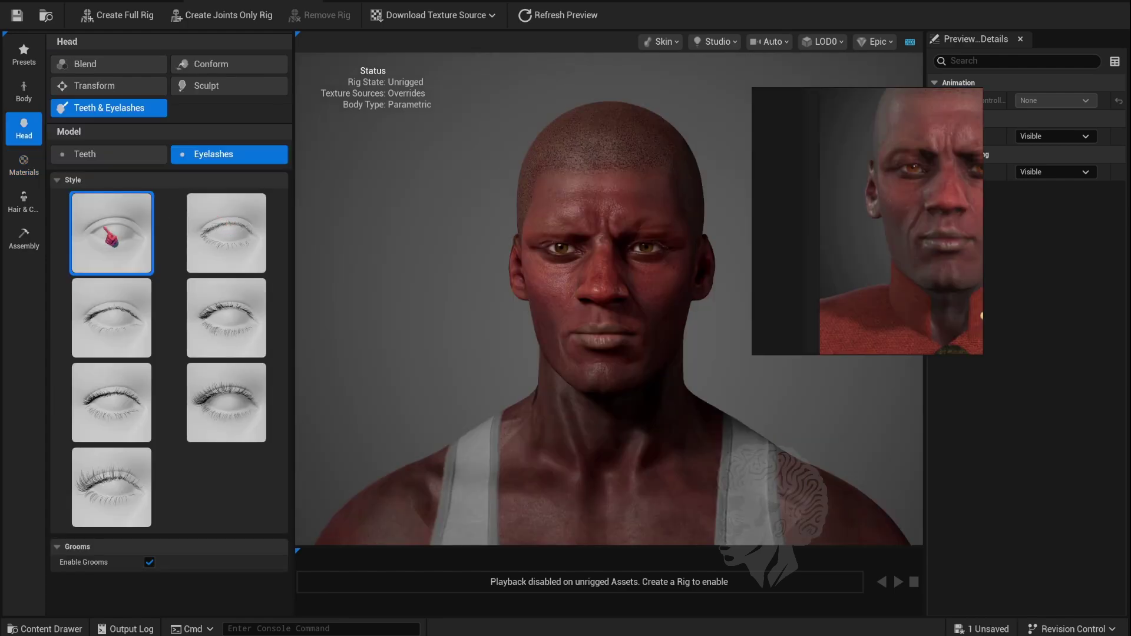
Pick the second eyelash style preset and show the head's sculpt markers
left_click(236, 227)
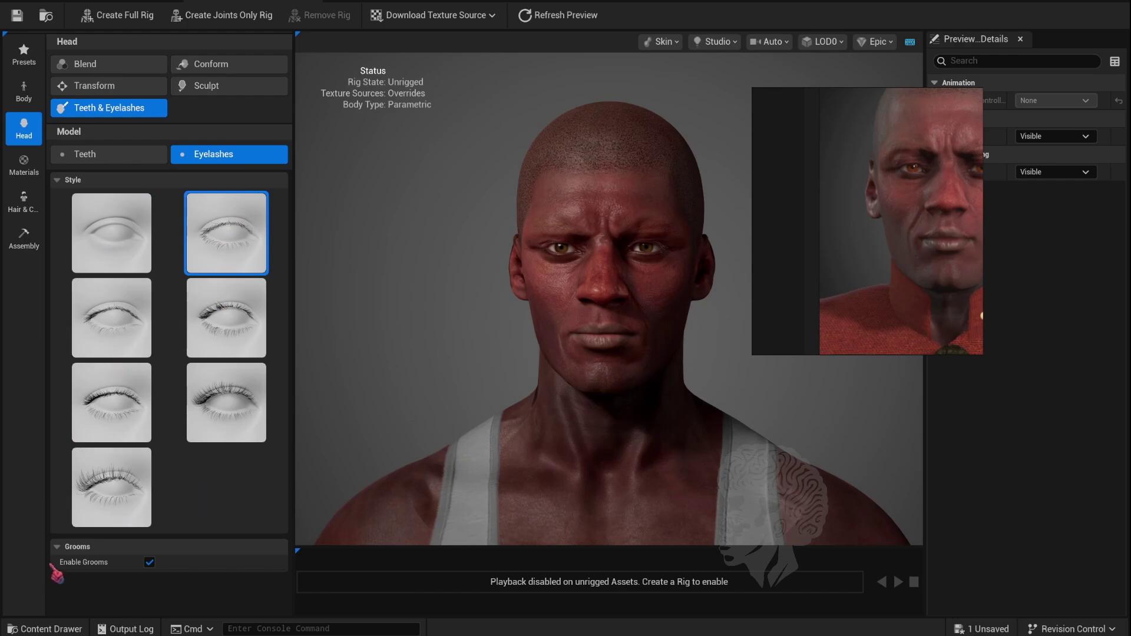
left_click(234, 91)
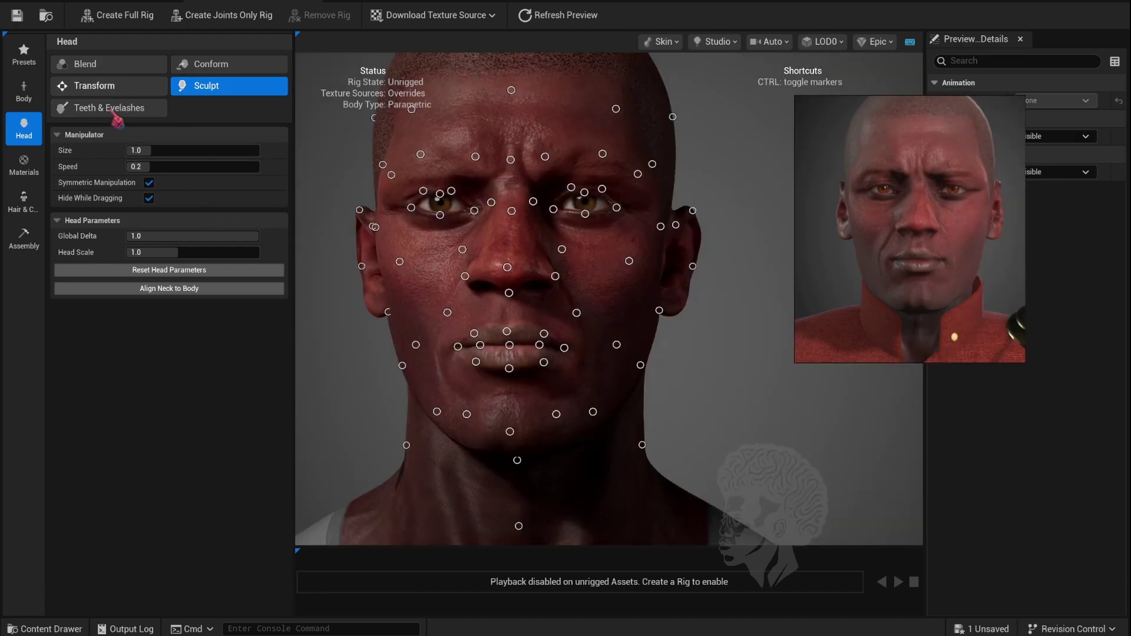
Create a full rig with joints and blend shapes from the Assembly panel
left_click(24, 238)
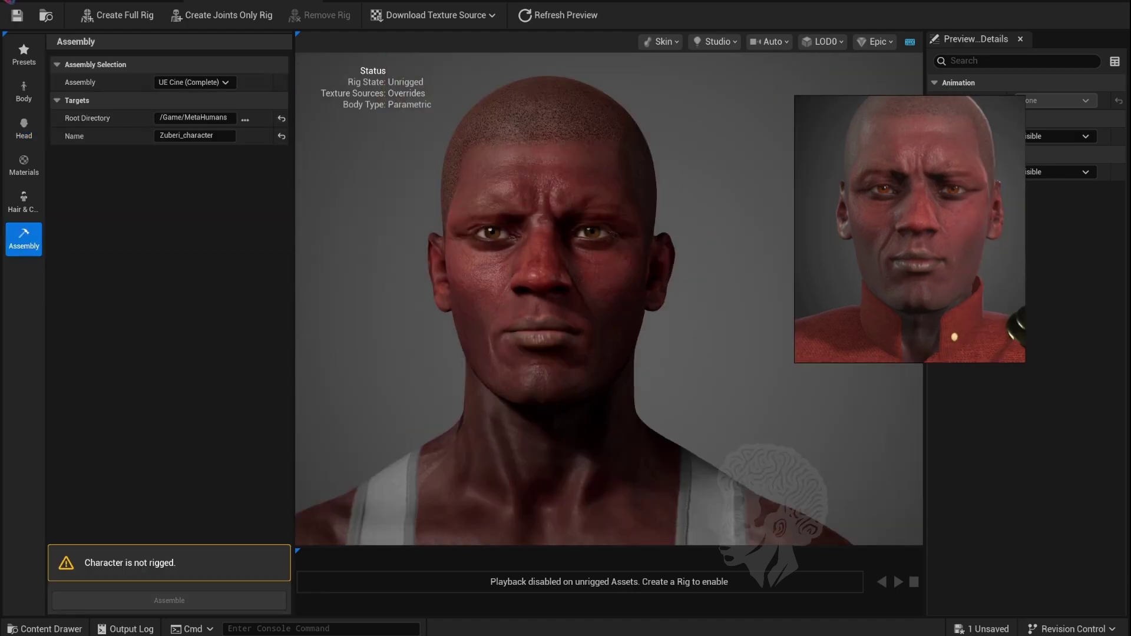
left_click(124, 26)
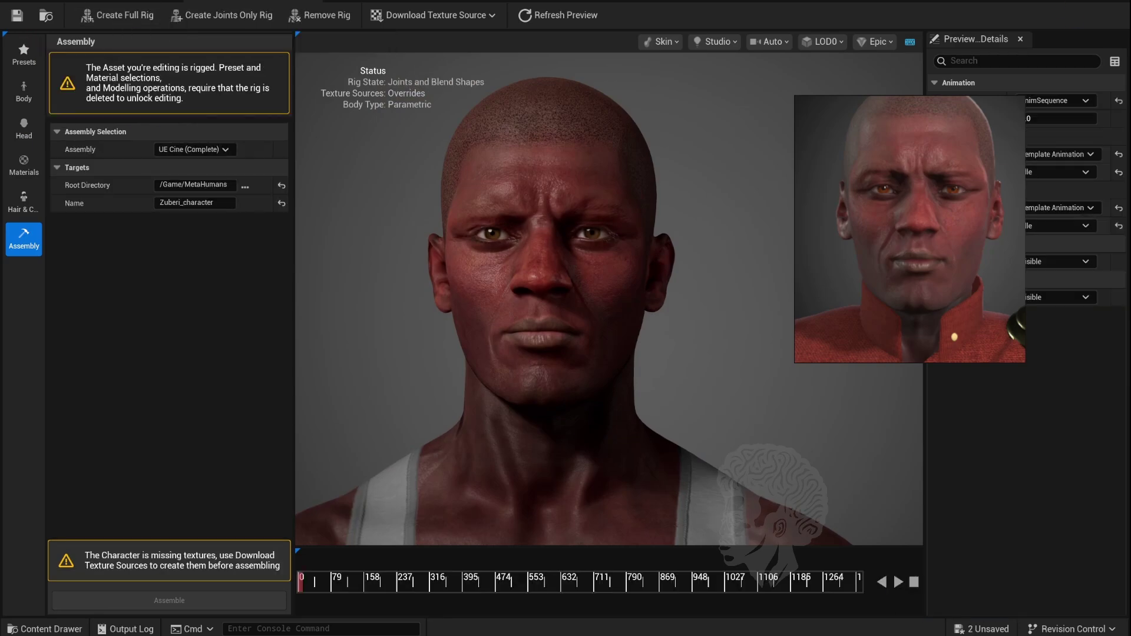
left_click_drag(984, 112, 881, 156)
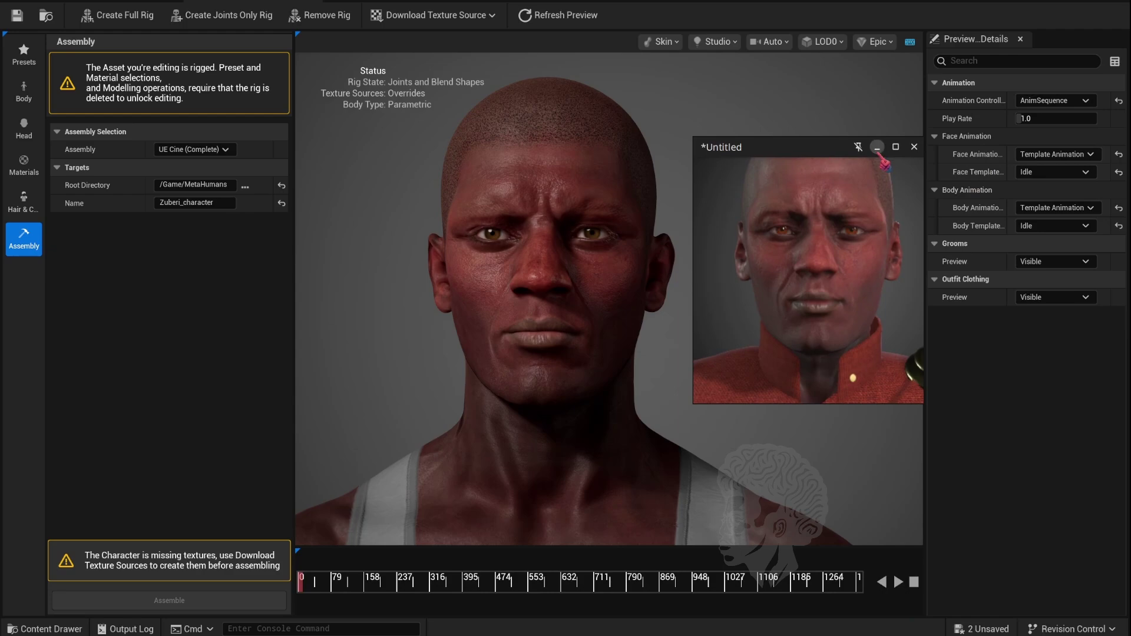
Preview the AngerA, SupriseA and FaceROM face animations, scrubbing through FaceROM
left_click(1054, 171)
left_click(1037, 254)
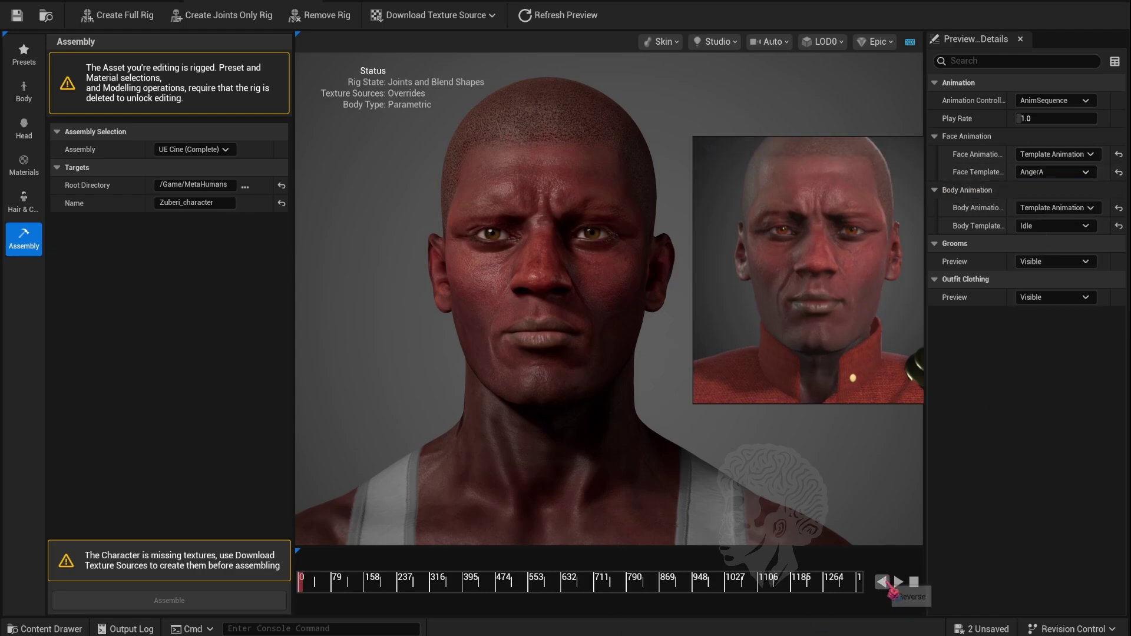
left_click(898, 582)
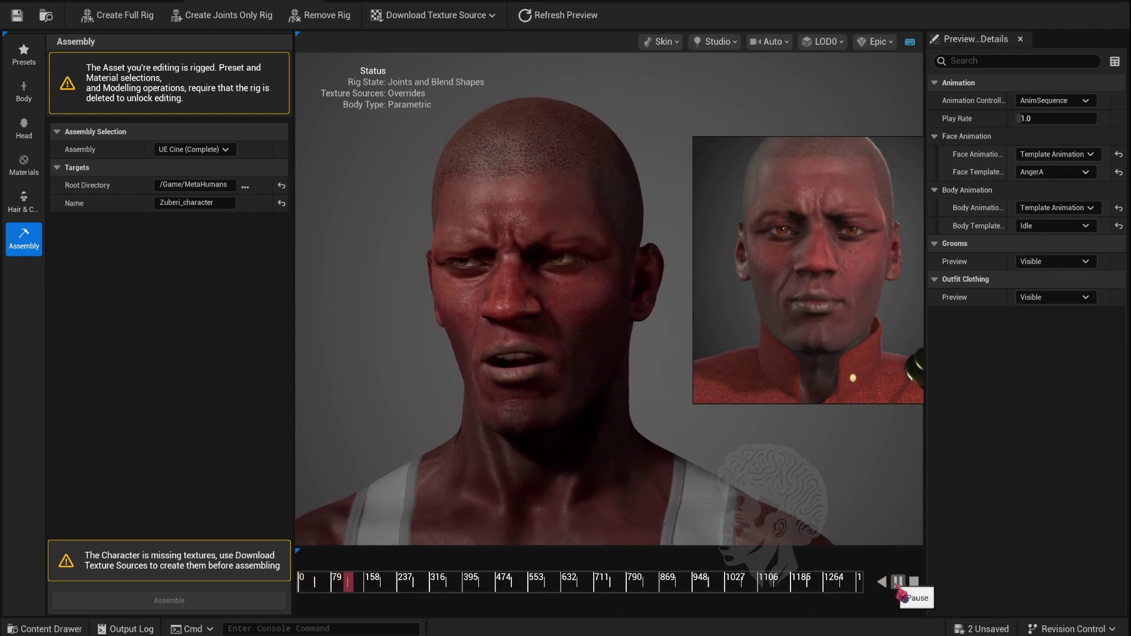
left_click(1054, 172)
left_click(1054, 227)
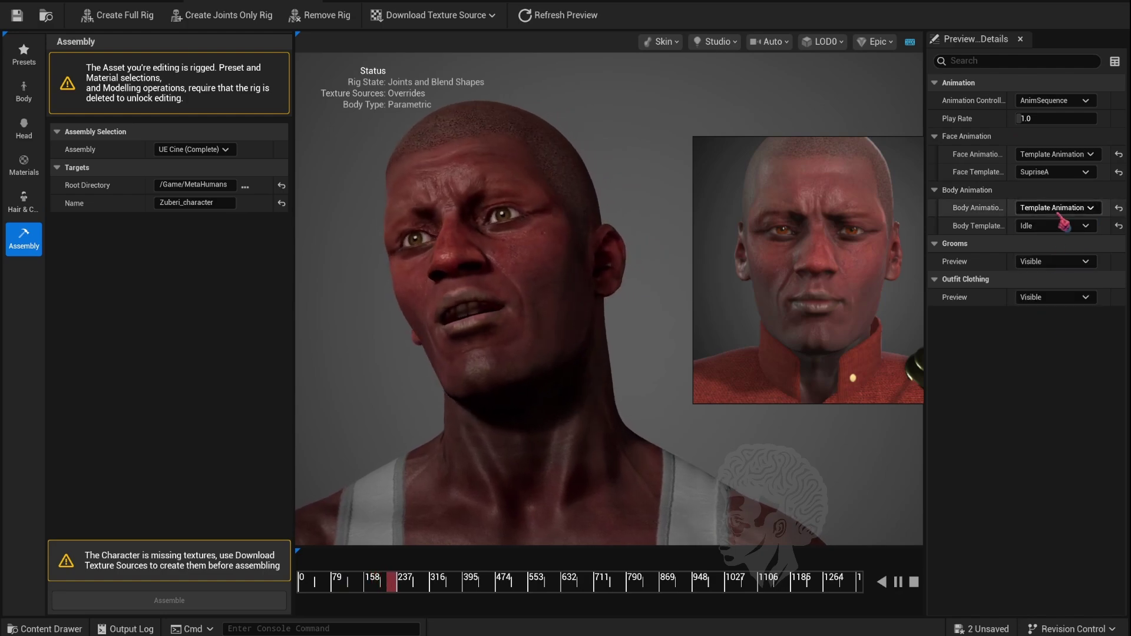
left_click(1055, 171)
left_click(1035, 199)
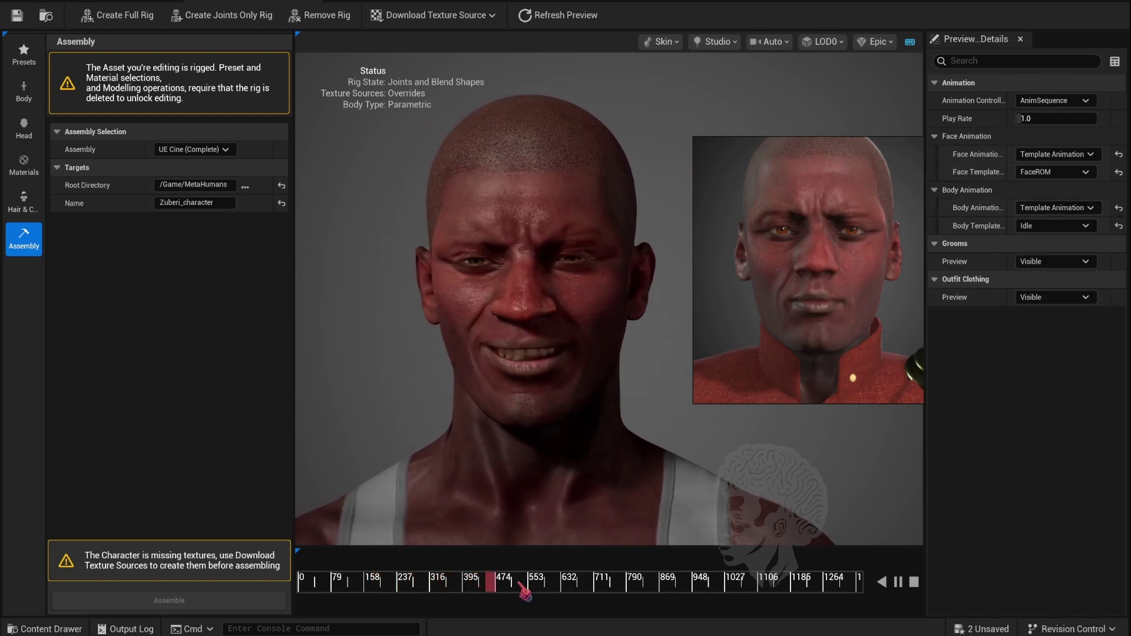
left_click_drag(518, 592, 830, 567)
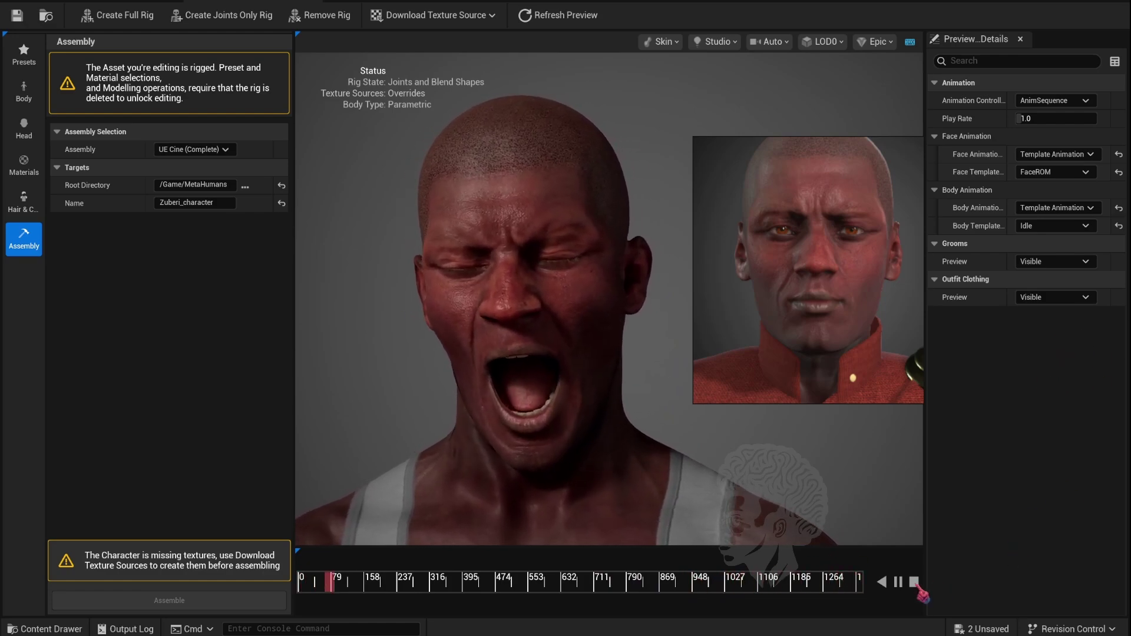
Download the source textures, assemble BP_Zuberi_character and drag it into the level
left_click(914, 583)
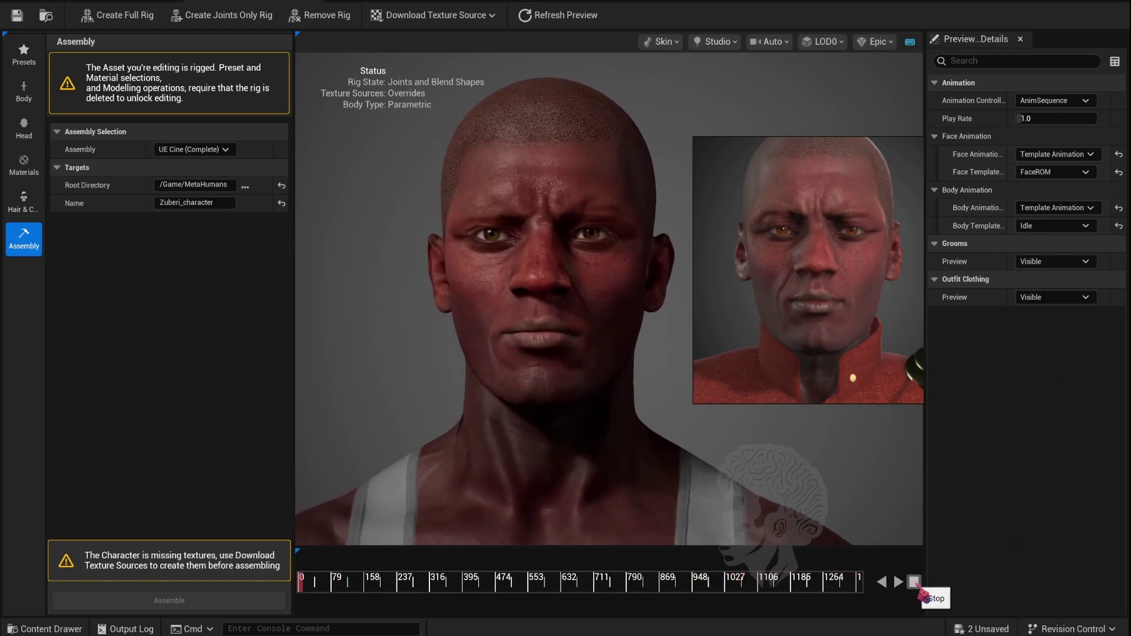
left_click(451, 28)
left_click(442, 69)
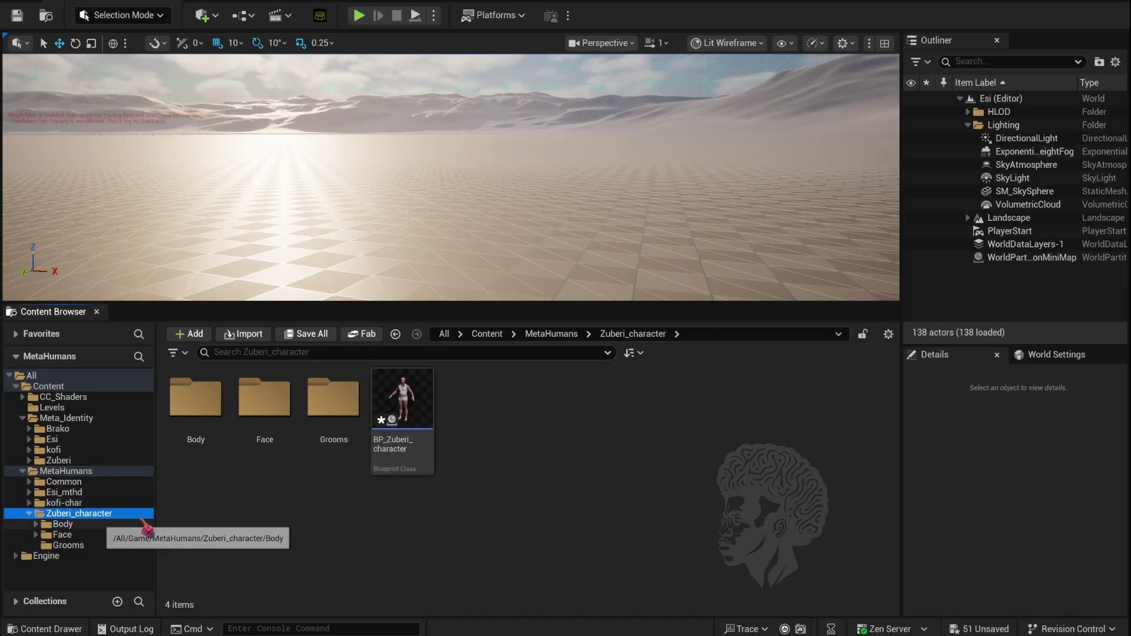
left_click_drag(401, 401, 471, 223)
scroll(471, 223, "up", 5)
left_click(543, 219)
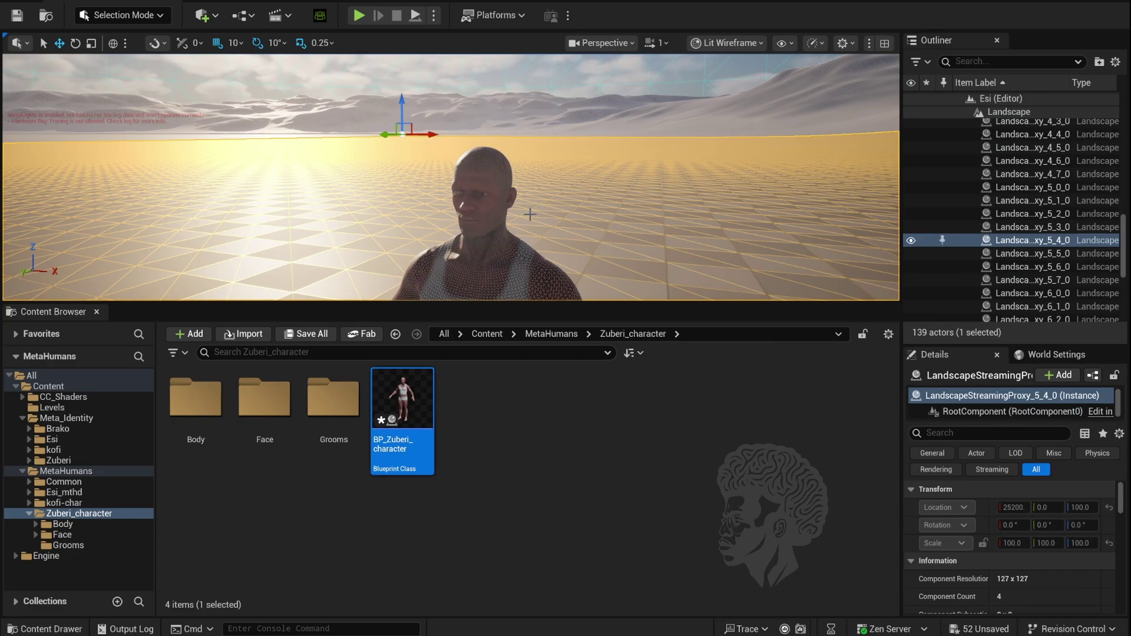